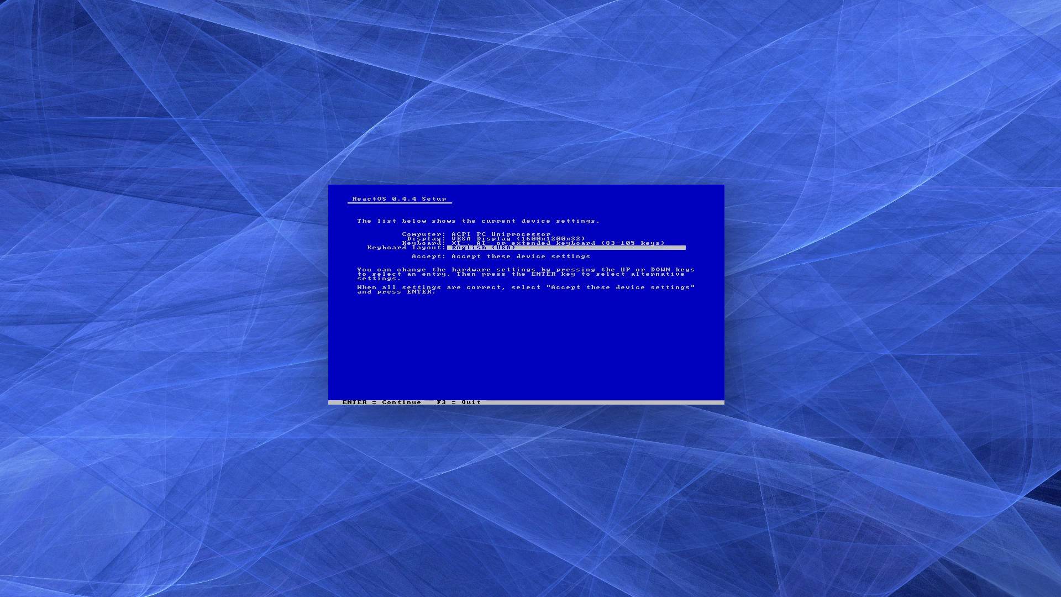
key("Return")
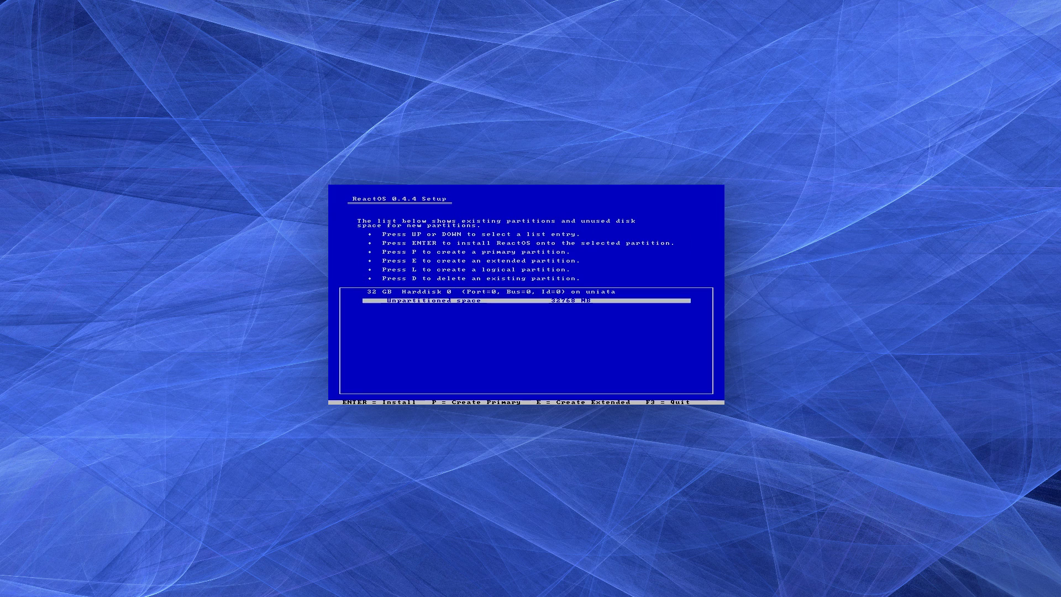
Create a quick-formatted FAT partition on the unpartitioned disk space
key("Return")
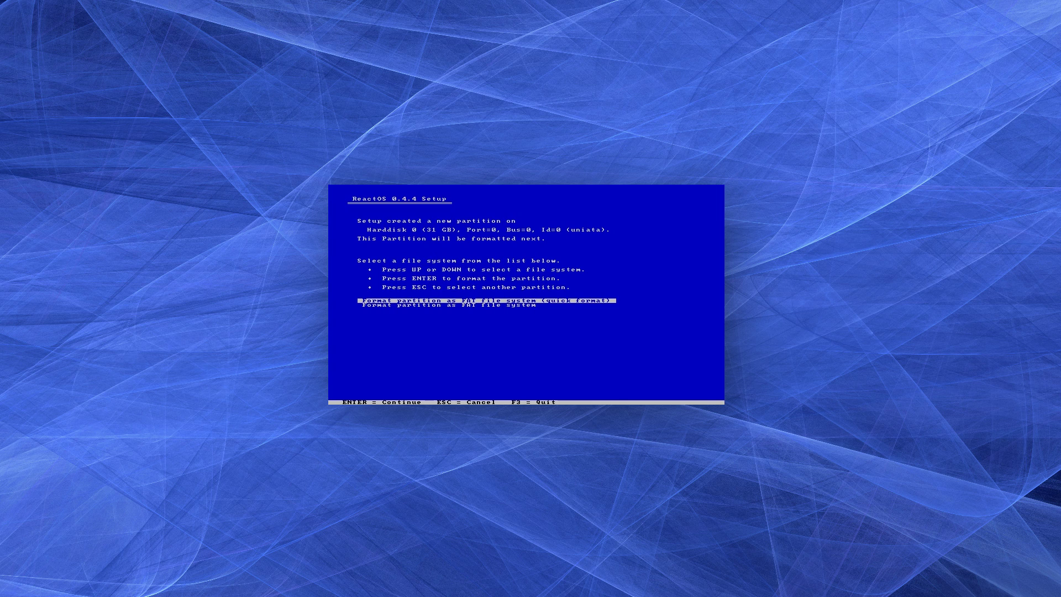
key("Return")
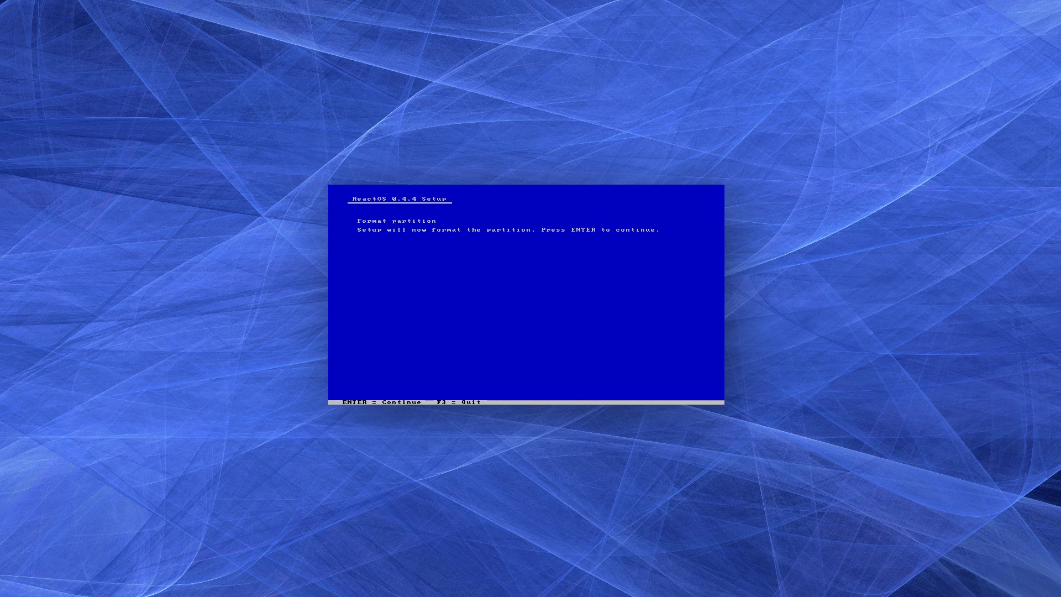
key("Return")
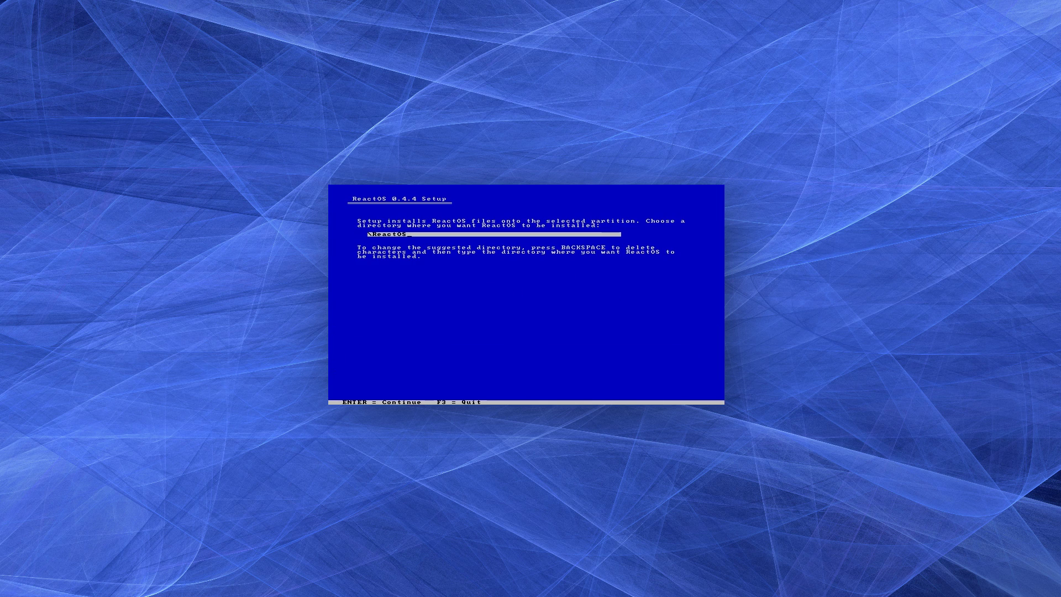
Install to \ReactOS with the bootloader on MBR and VBR, then reboot into ReactOS
key("Return")
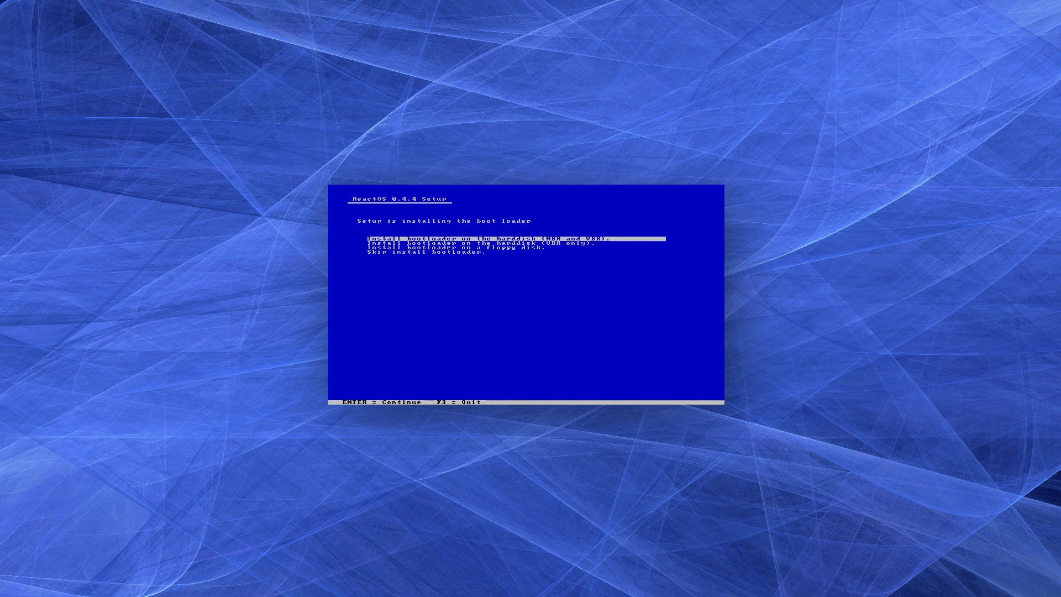
key("Return")
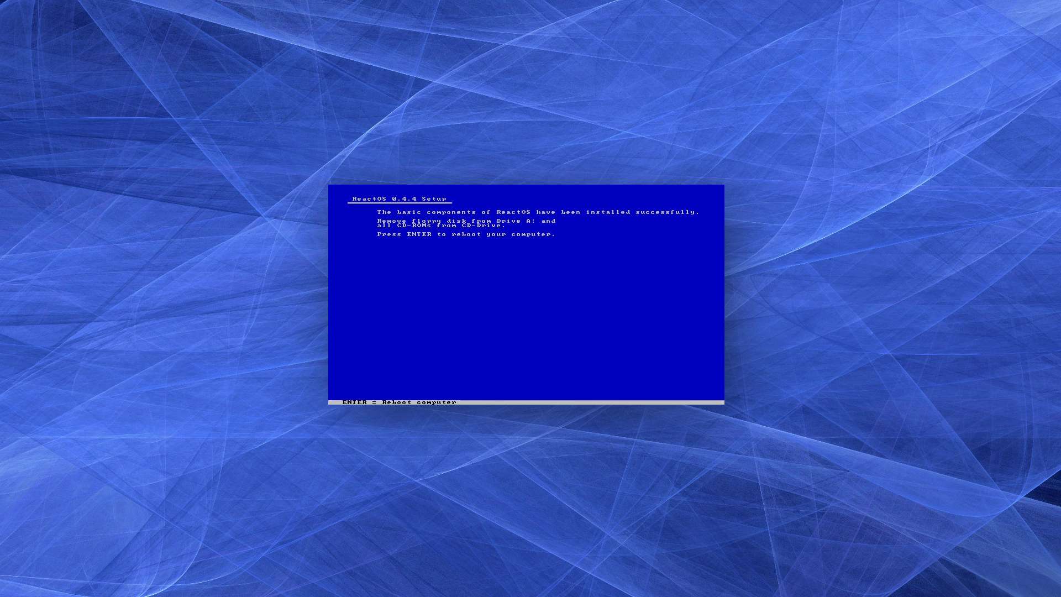
key("Return")
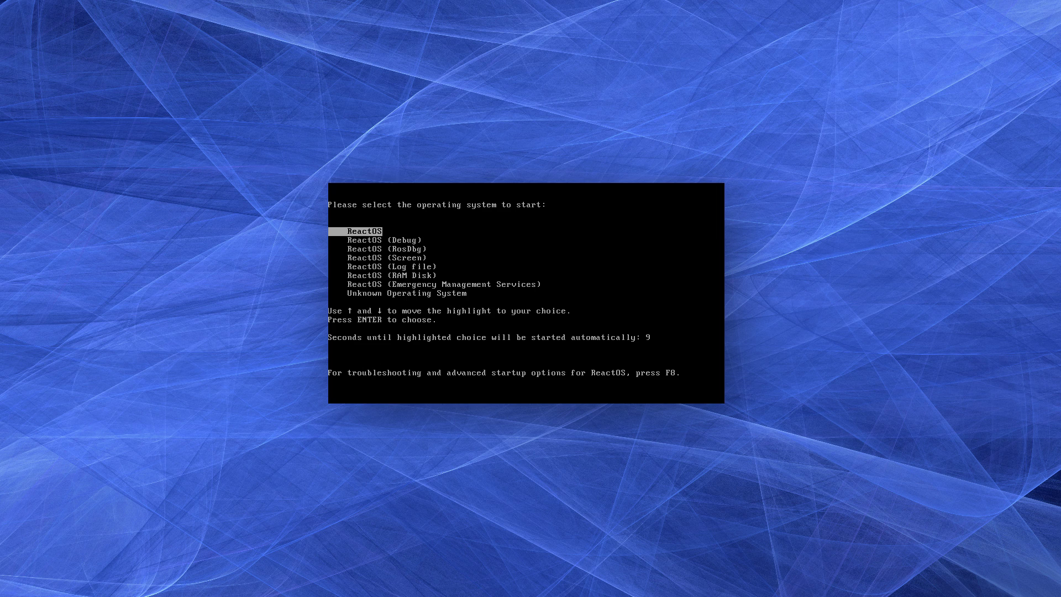
key("Return")
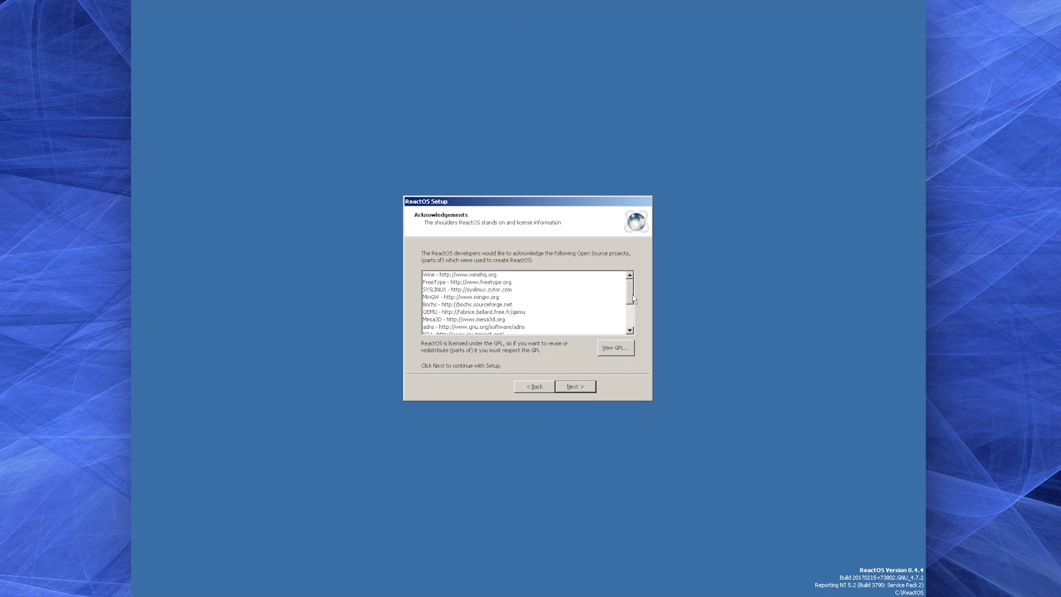
Pass acknowledgements and regional settings, enter a name, and accept computer name, password and date/time
mouse_move(630, 295)
left_mouse_down()
mouse_move(629, 325)
mouse_move(630, 293)
left_mouse_up()
left_click(577, 389)
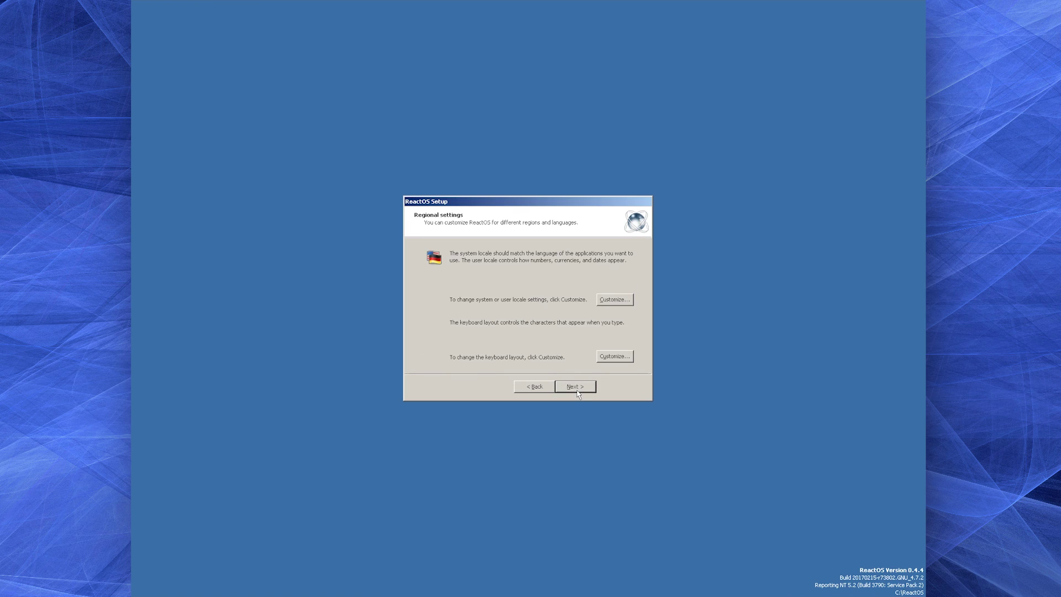
left_click(575, 387)
type("installibre")
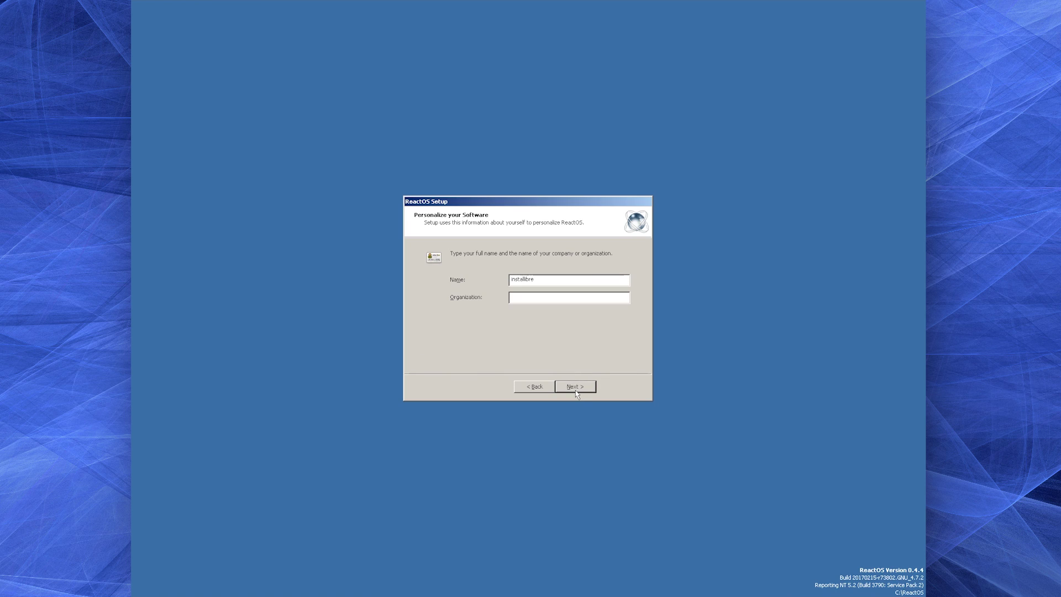
left_click(577, 389)
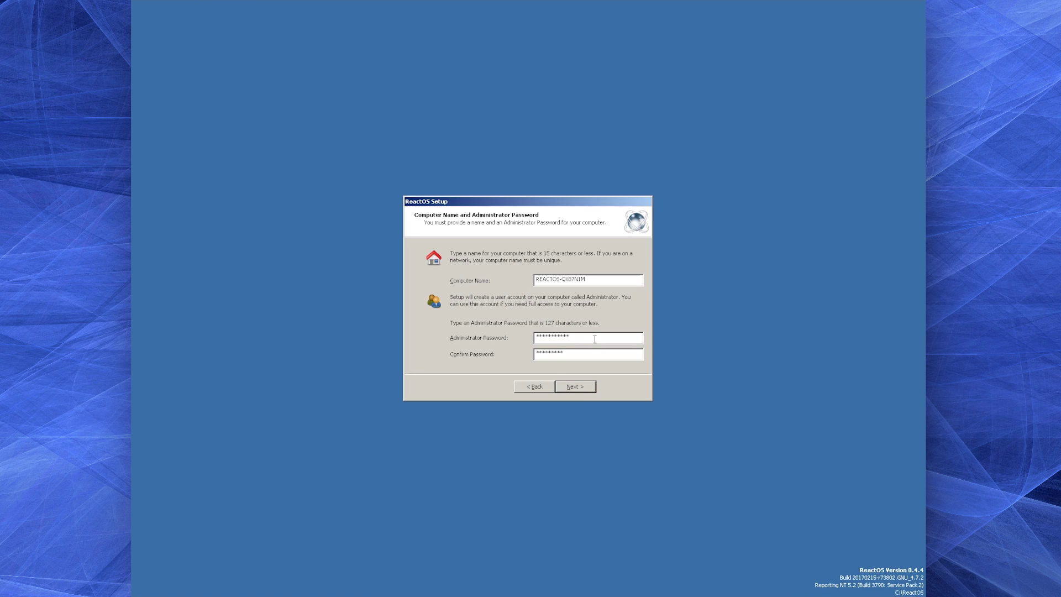
left_click(586, 387)
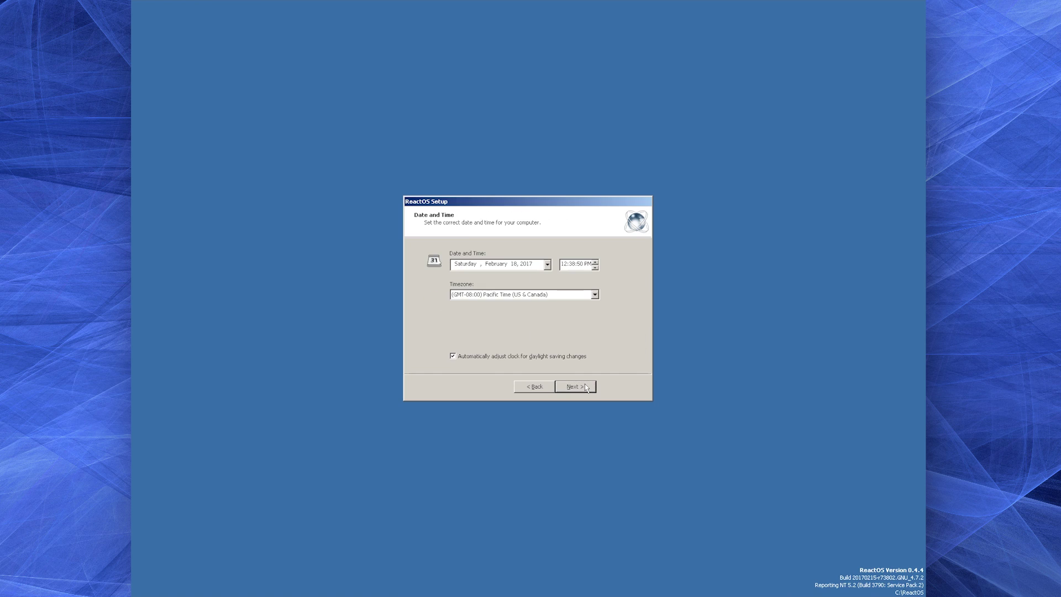
left_click(585, 390)
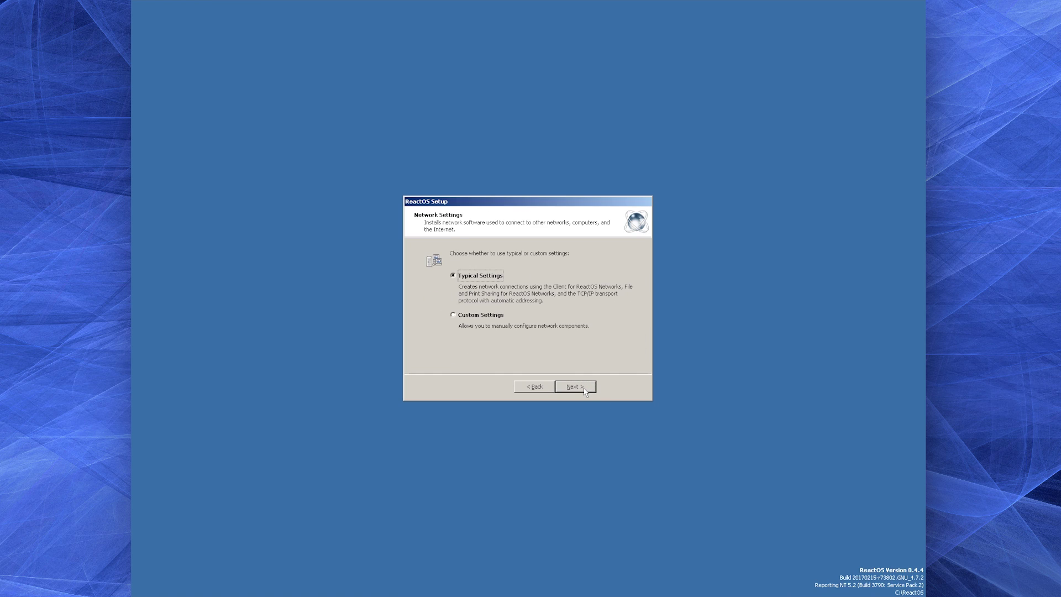
Keep Typical network settings and the default workgroup after briefly trying custom settings
left_click(489, 314)
left_click(580, 390)
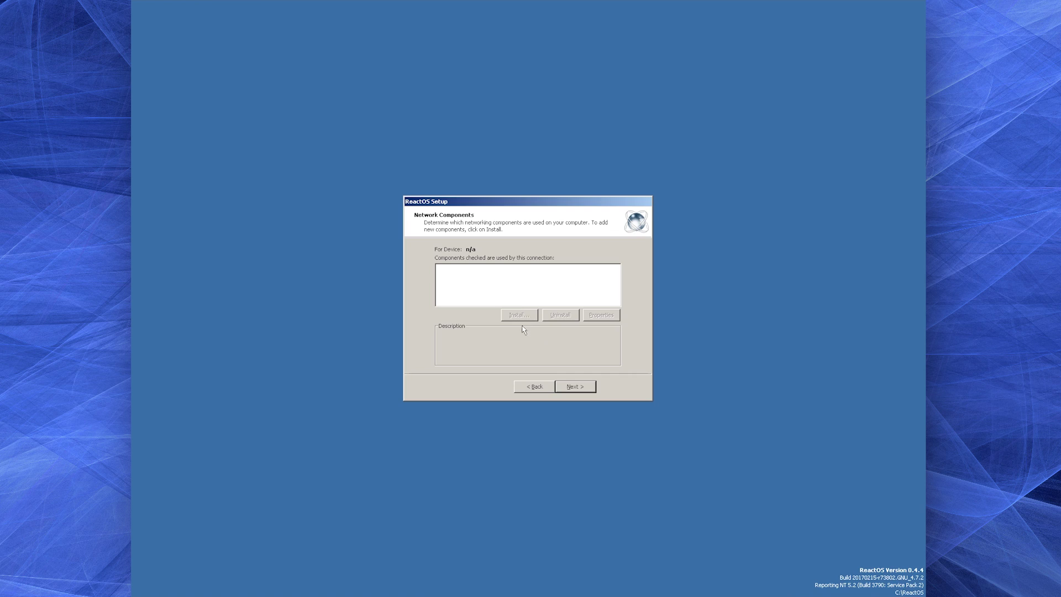
left_click(533, 389)
left_click(490, 275)
left_click(572, 387)
left_click(571, 388)
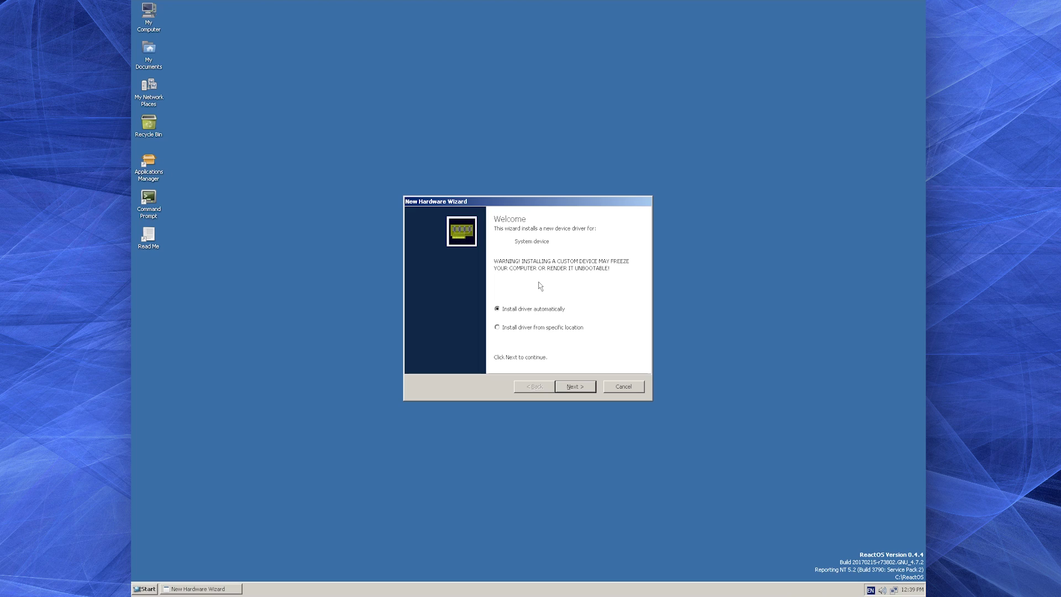
Dismiss the failed New Hardware Wizard and bring up the desktop's context menu
left_click(567, 388)
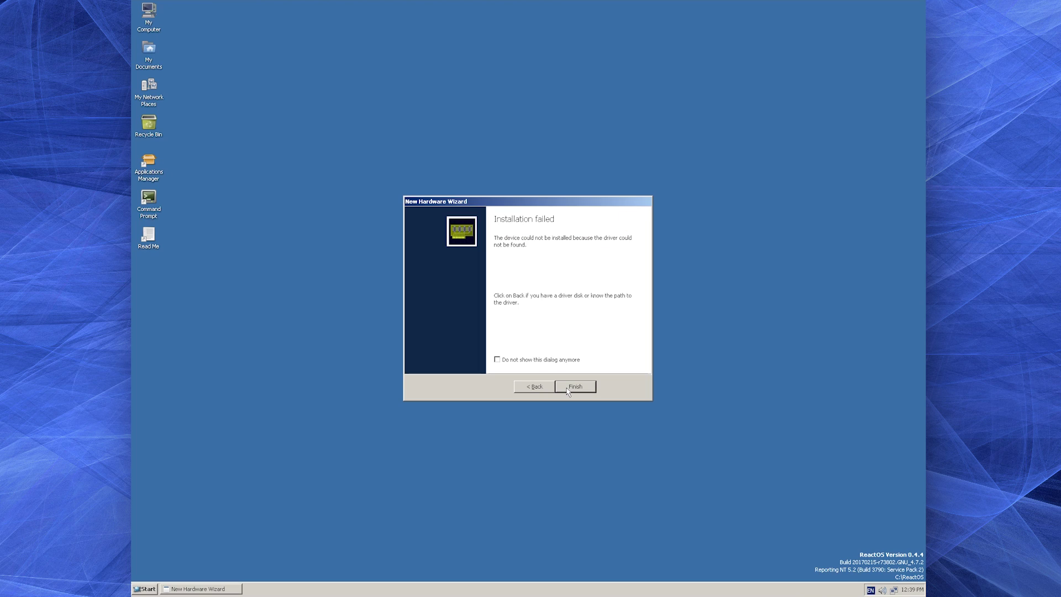
left_click(567, 388)
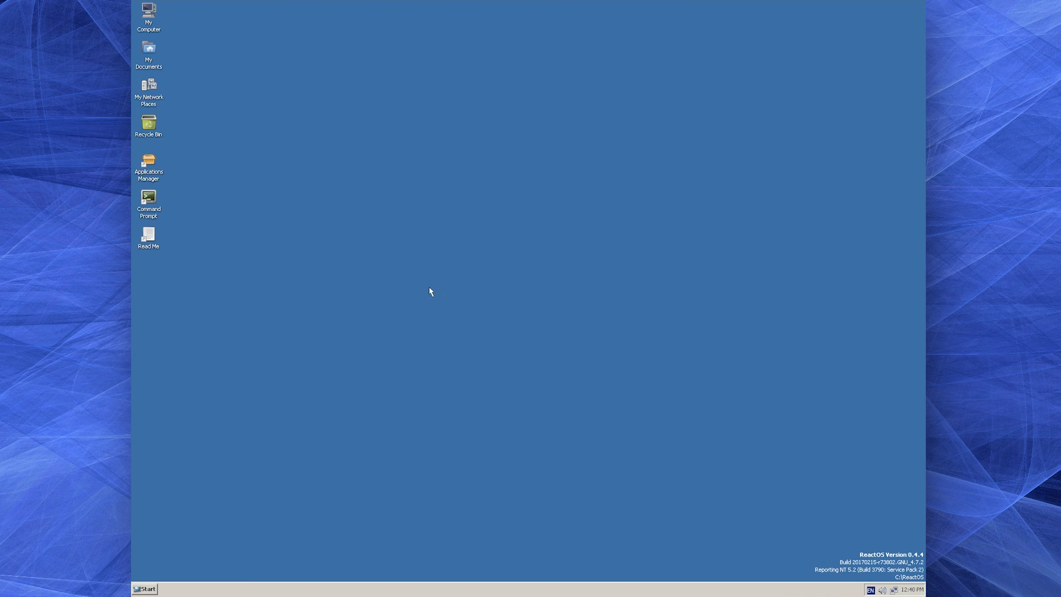
right_click(430, 291)
Open Display Properties, centre it and look over the Screensaver, Appearance and Settings tabs
left_click(458, 364)
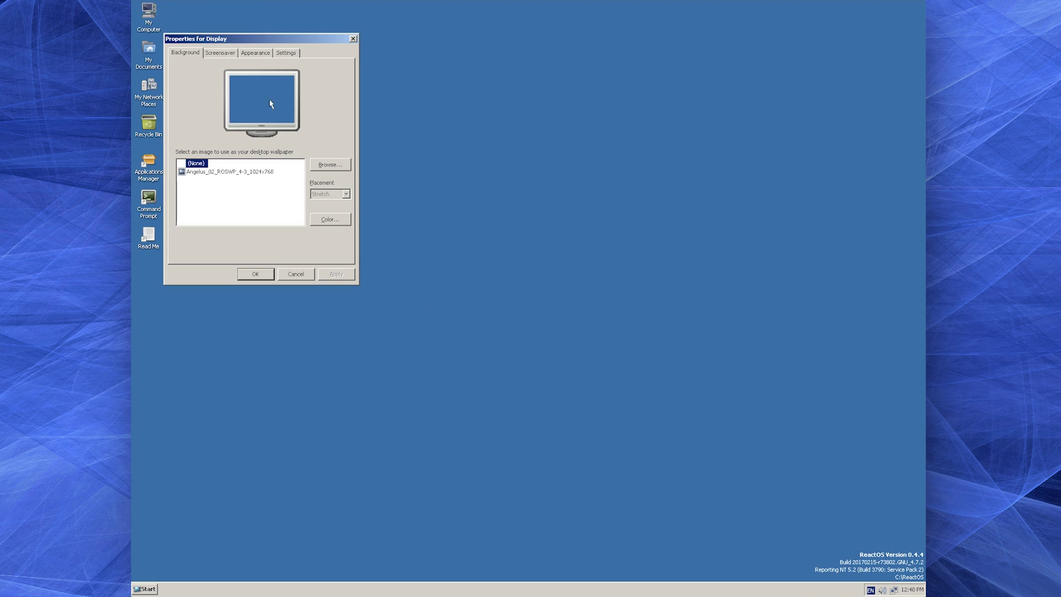
left_click_drag(234, 40, 398, 96)
left_click(389, 110)
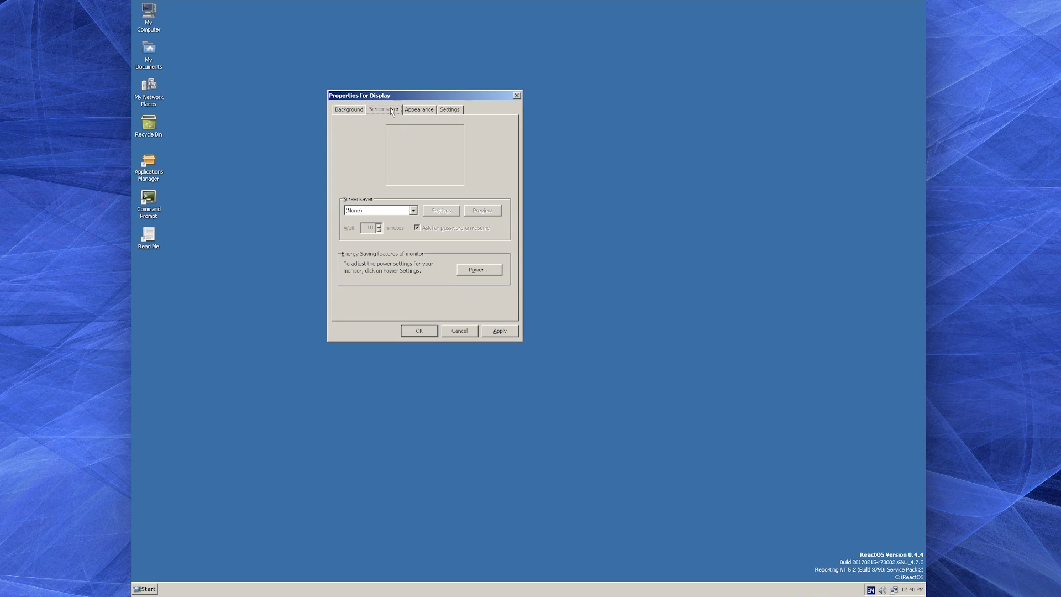
left_click(418, 110)
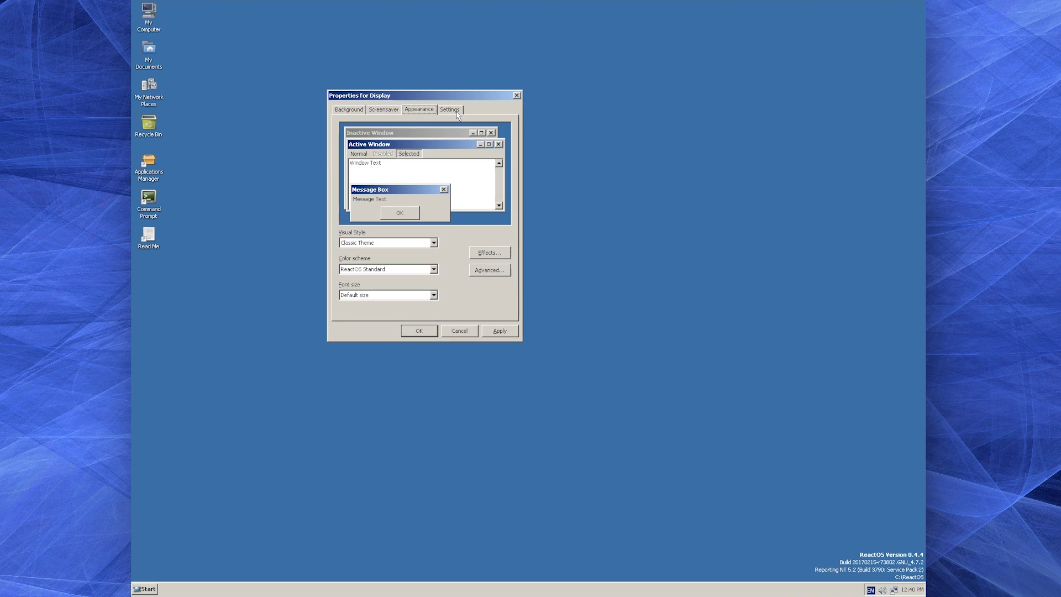
left_click(450, 110)
left_click(358, 111)
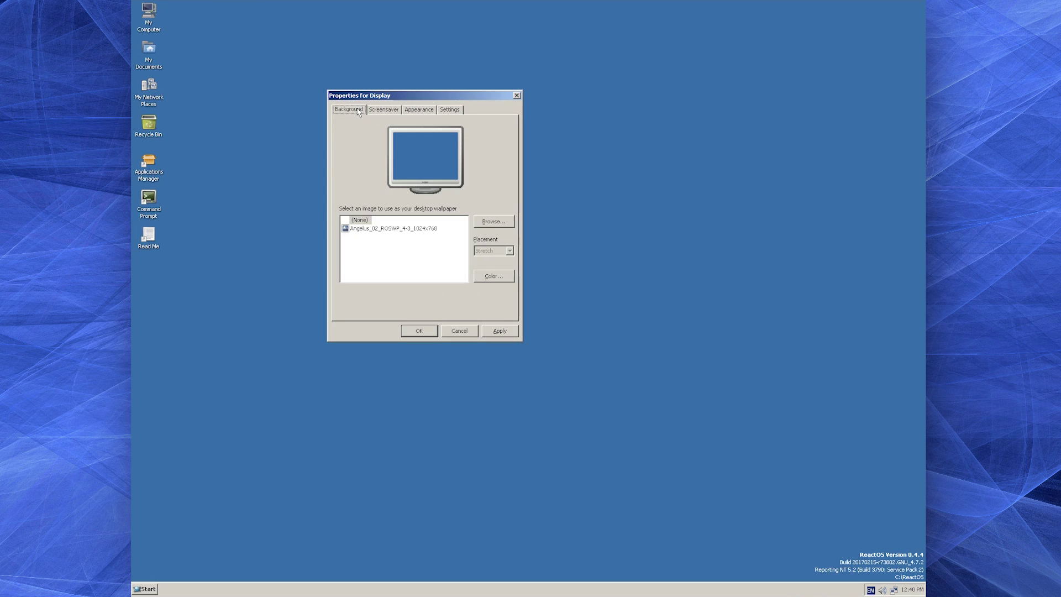
Try the Angelus wallpaper, then set the background to (None) and confirm
left_click(386, 230)
left_click(505, 334)
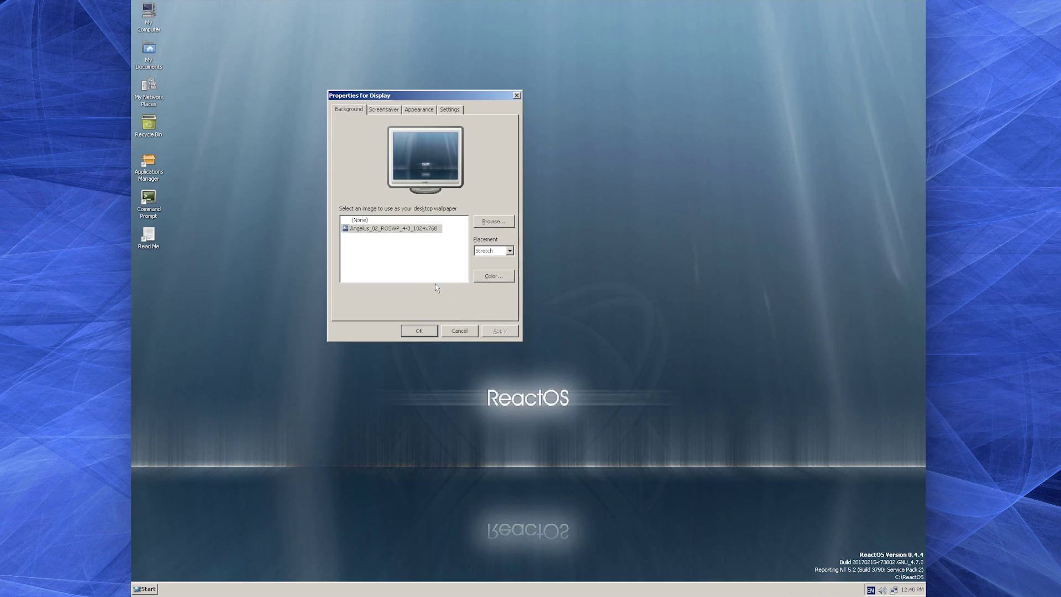
left_click(369, 221)
left_click(500, 331)
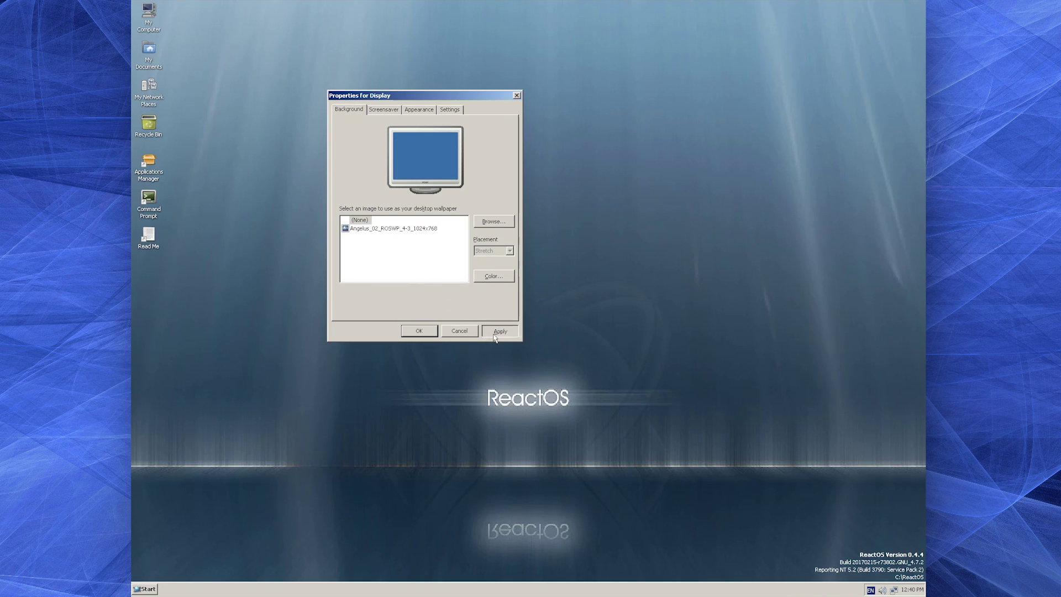
left_click(419, 330)
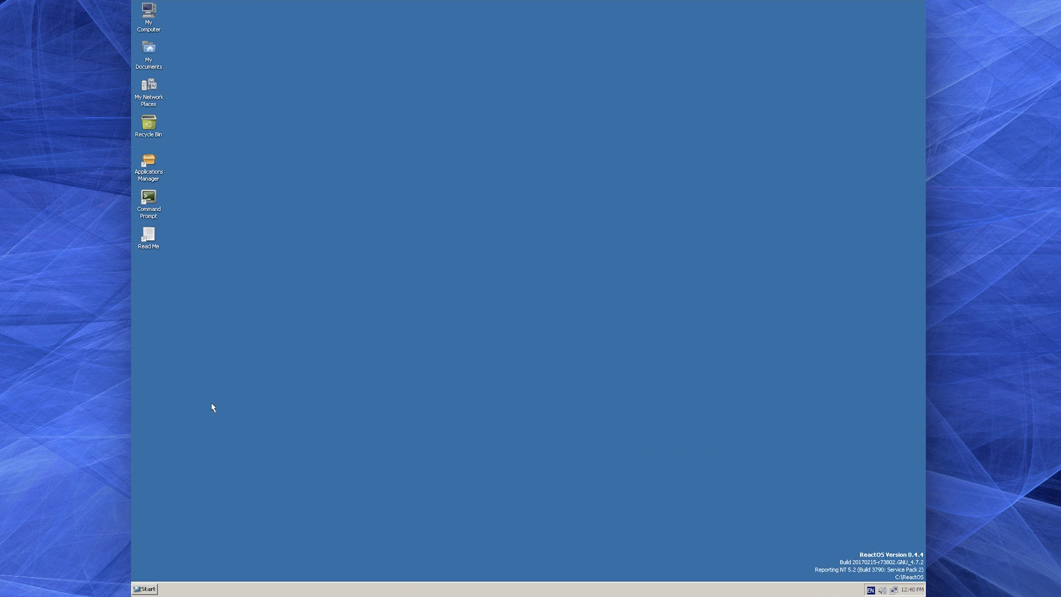
left_click(145, 589)
Launch Notepad from Programs > Accessories and show its Help > Info box
mouse_move(183, 475)
mouse_move(256, 480)
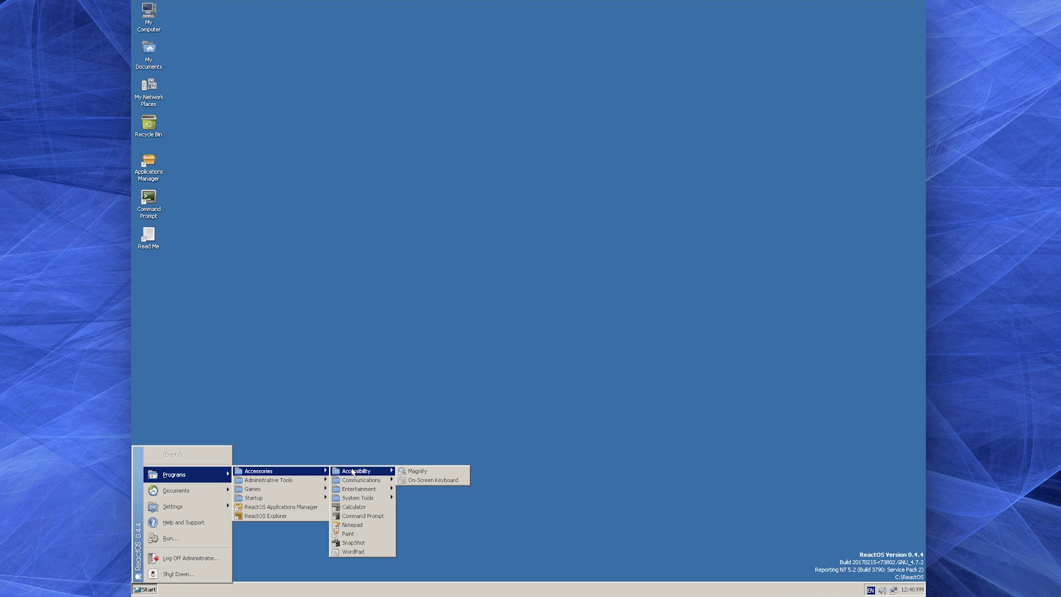
mouse_move(379, 482)
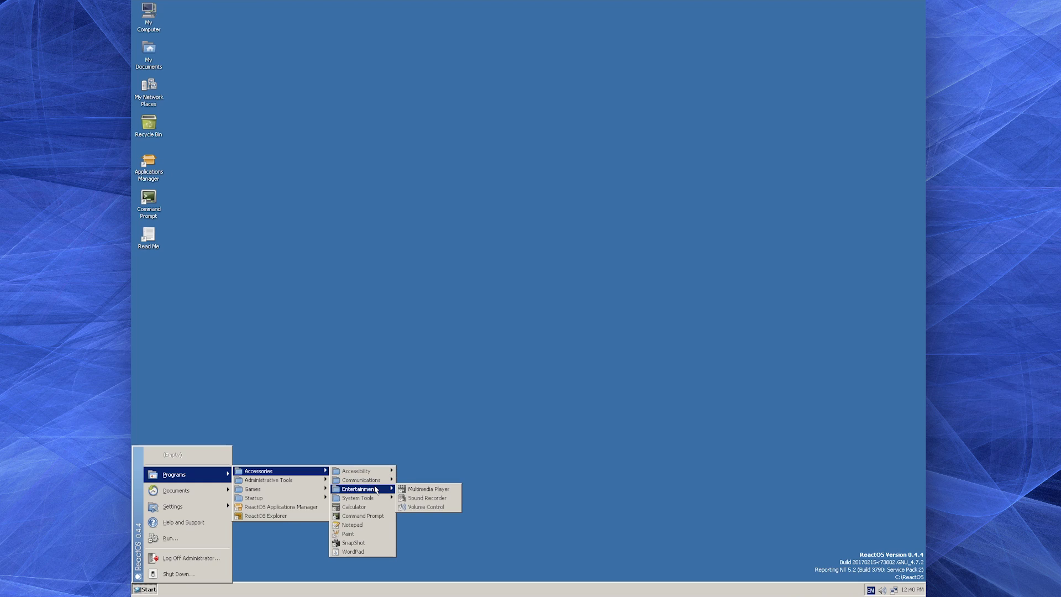
mouse_move(372, 500)
left_click(369, 525)
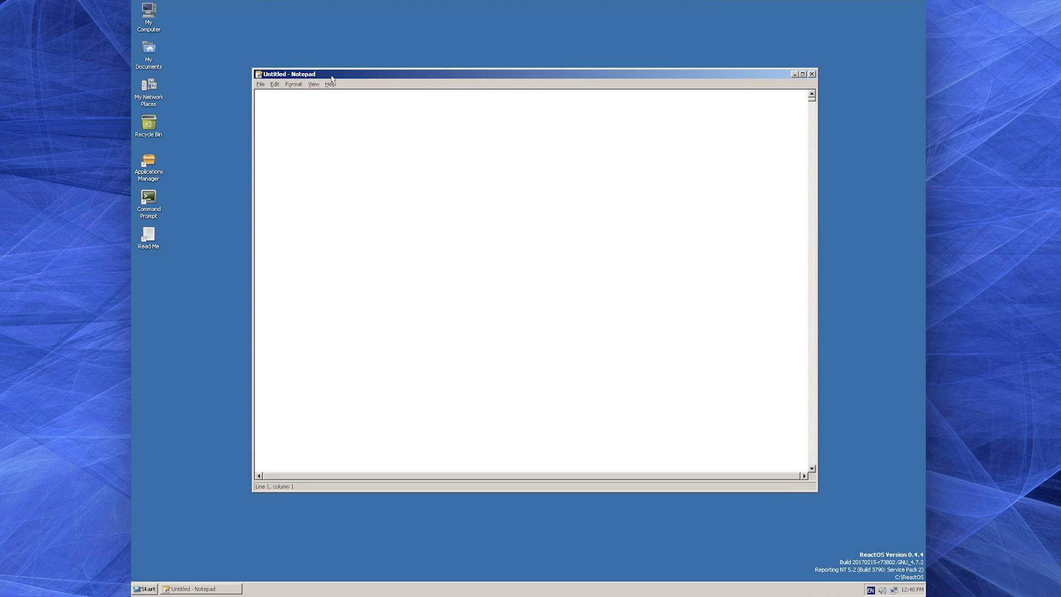
left_click(330, 86)
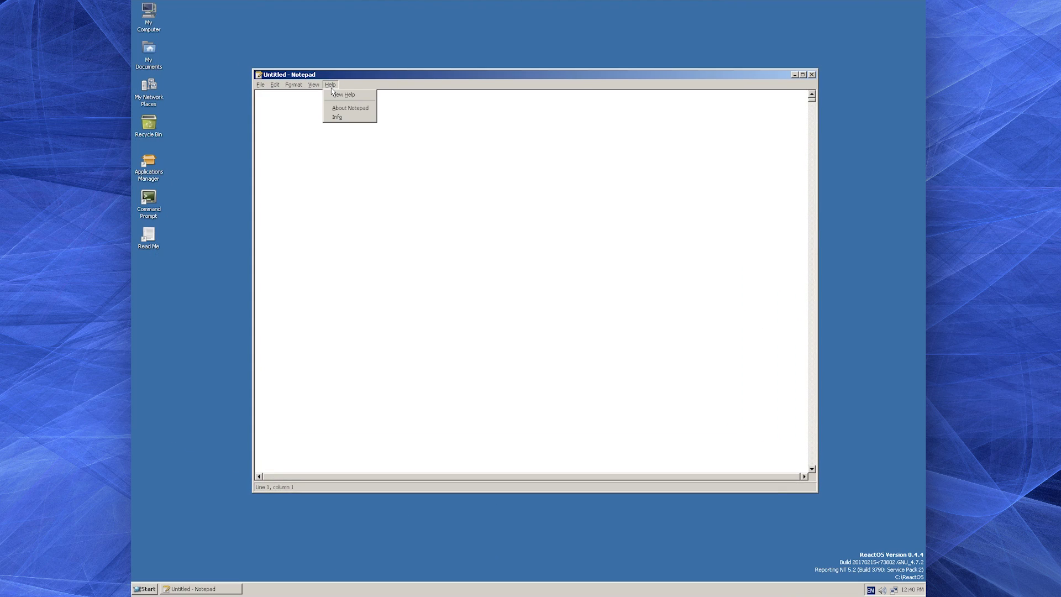
left_click(337, 118)
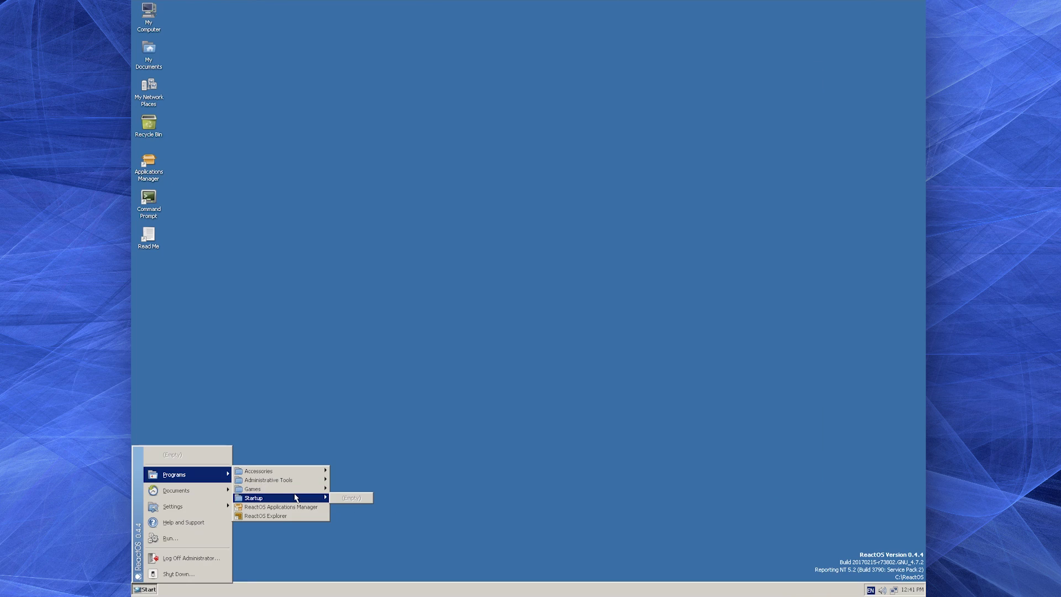
Launch Solitaire and move its window, then open the Control Panel from Settings
left_click(354, 491)
left_click_drag(326, 54, 457, 132)
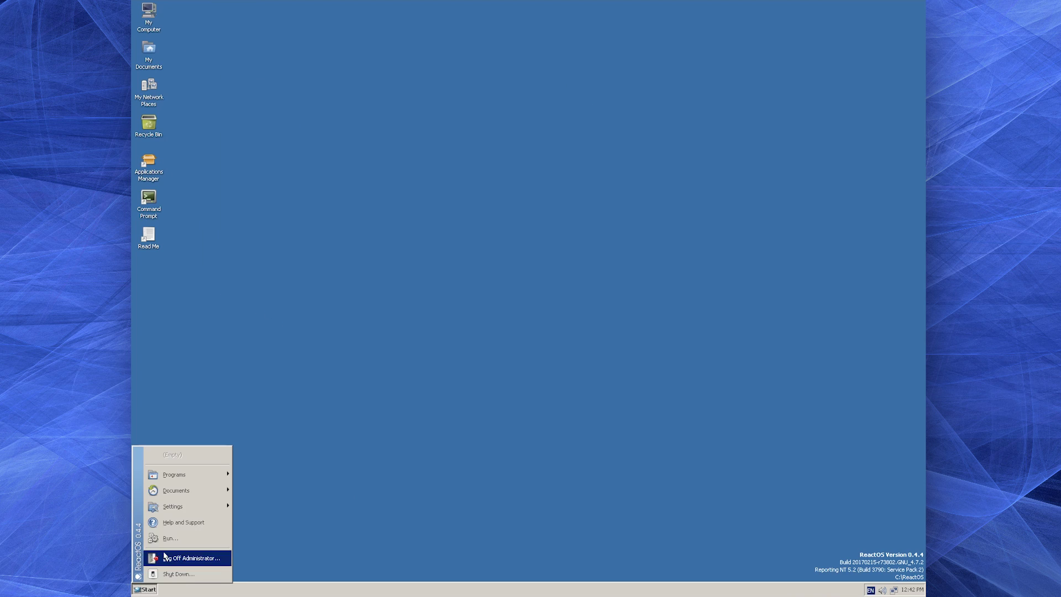
mouse_move(204, 504)
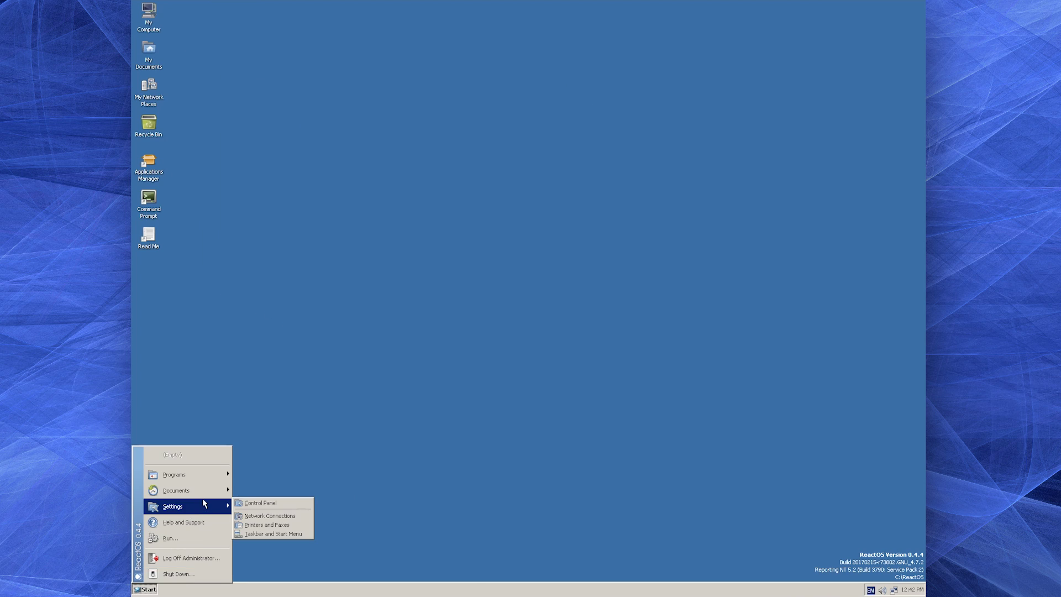
left_click(241, 504)
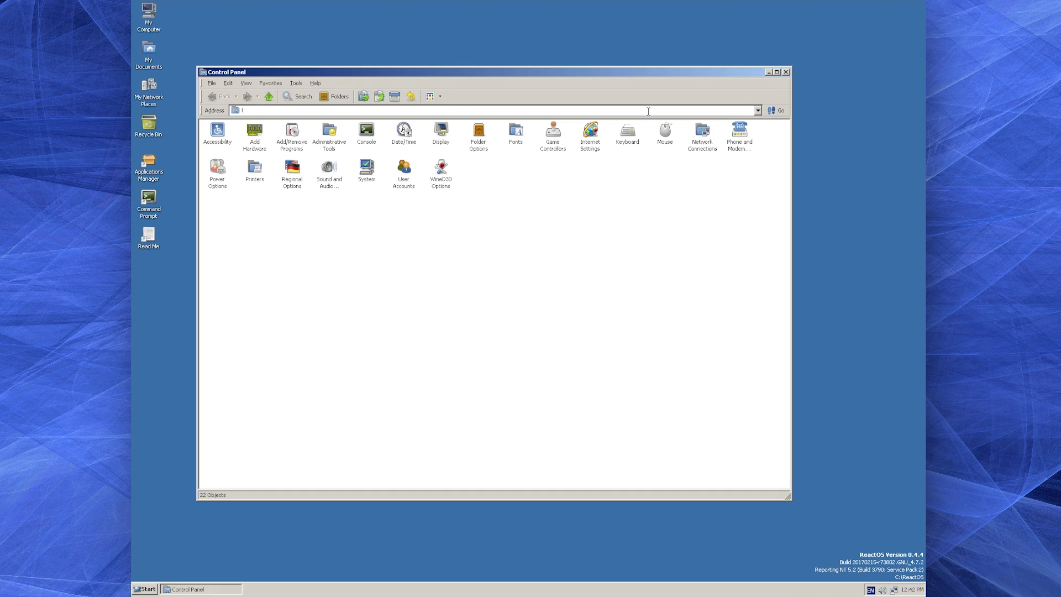
Look through the Sound and Audio settings' sound, audio, voice and hardware tabs, then close them
double_click(319, 184)
left_click(275, 109)
left_click(291, 109)
left_click(315, 109)
left_click(343, 109)
left_click(314, 110)
key("Escape")
View the network connection's status and IP address details, then launch Applications Manager
double_click(702, 132)
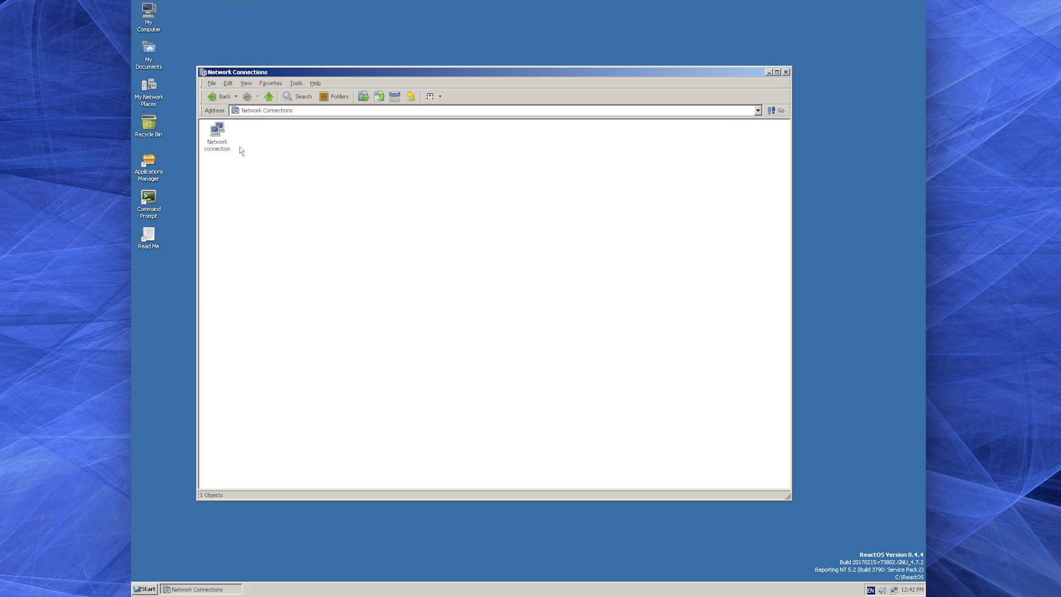
double_click(221, 148)
left_click(175, 20)
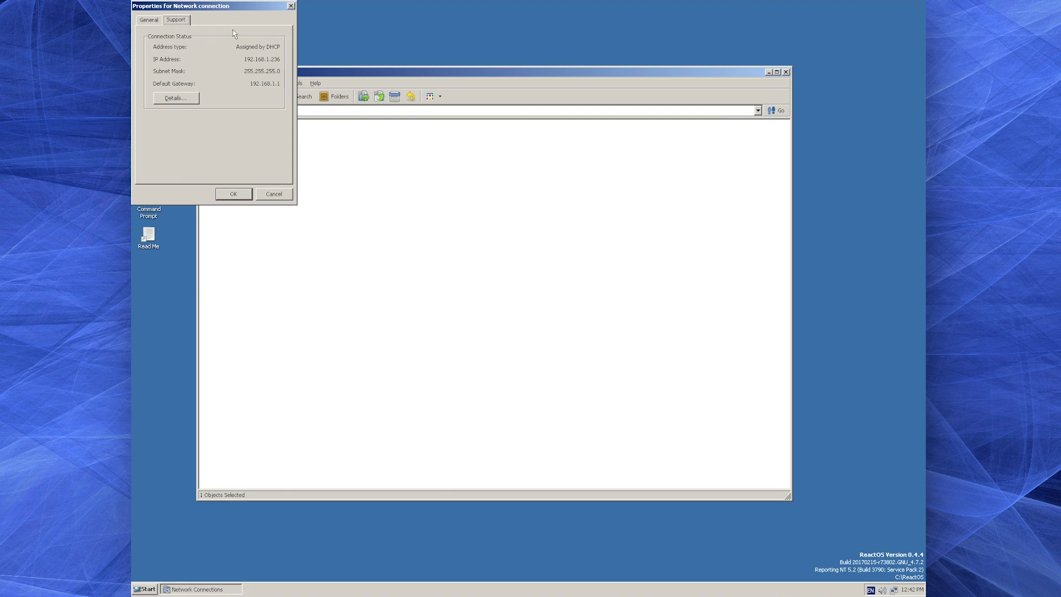
double_click(148, 163)
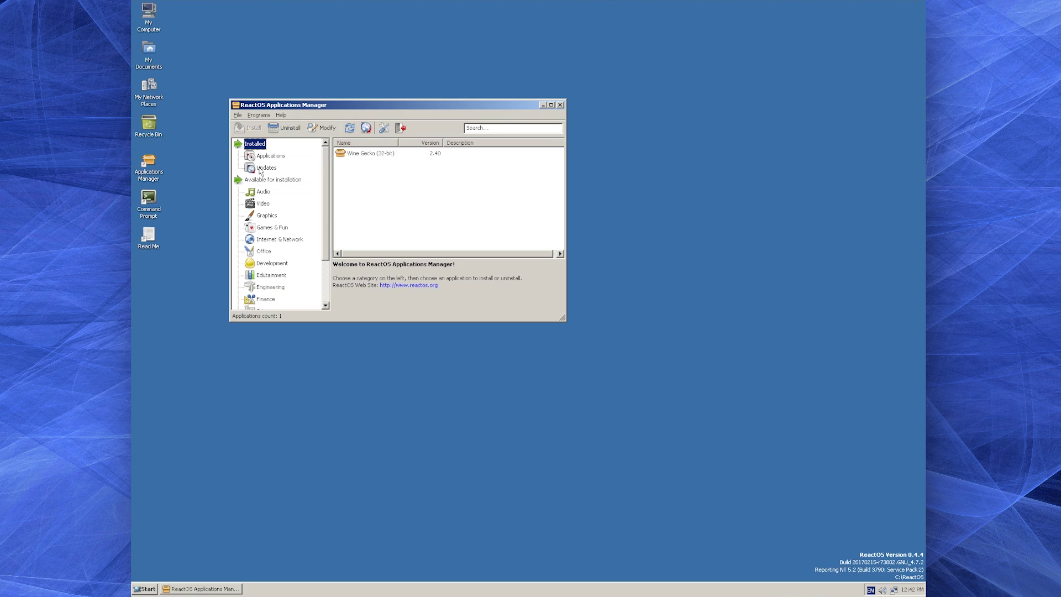
Enlarge Applications Manager and browse its categories through to Internet & Network
left_click(270, 156)
left_click(269, 167)
left_click(269, 193)
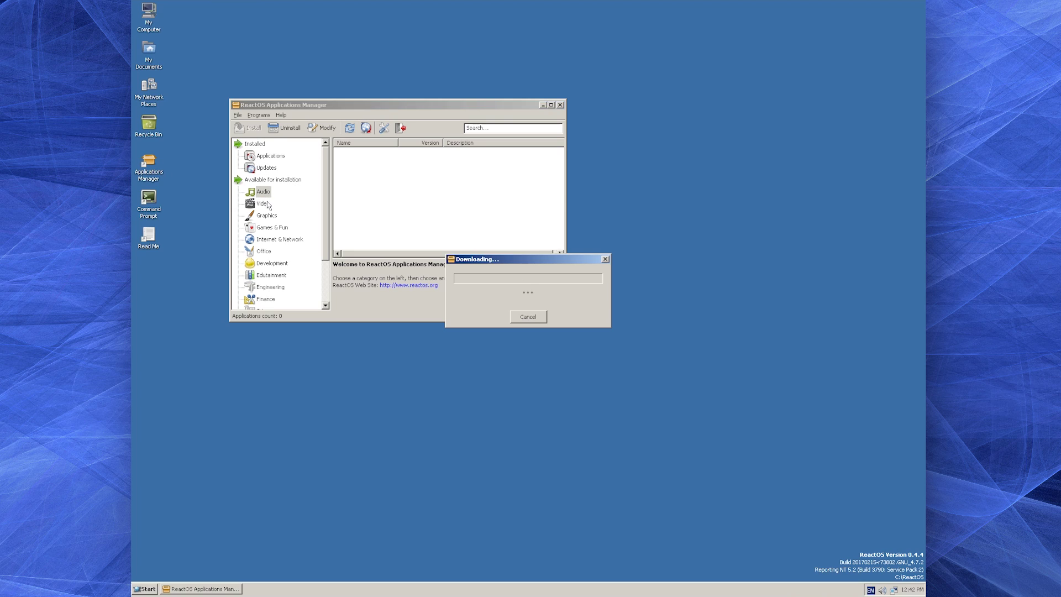
left_click_drag(561, 316, 737, 514)
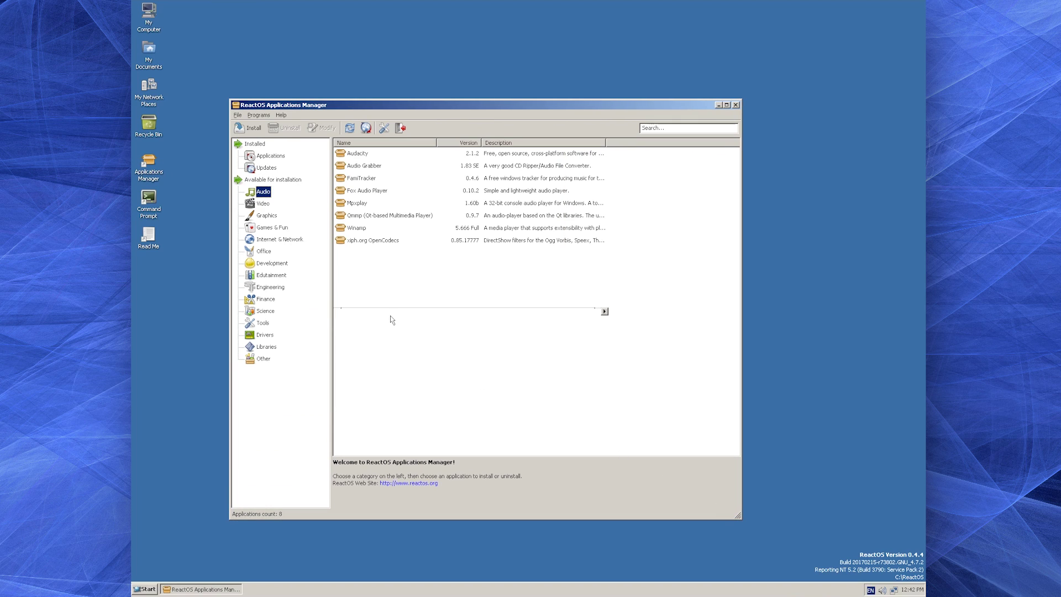
left_click(257, 204)
left_click(259, 217)
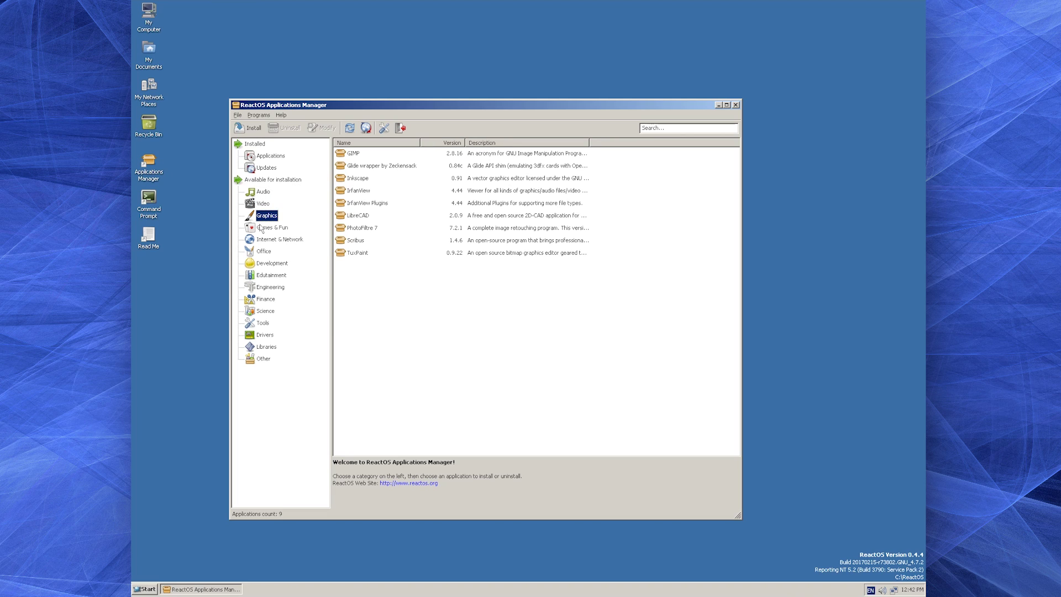
left_click(263, 227)
left_click(270, 239)
Install Mozilla Firefox 45 with the standard setup type and launch it
left_click(378, 316)
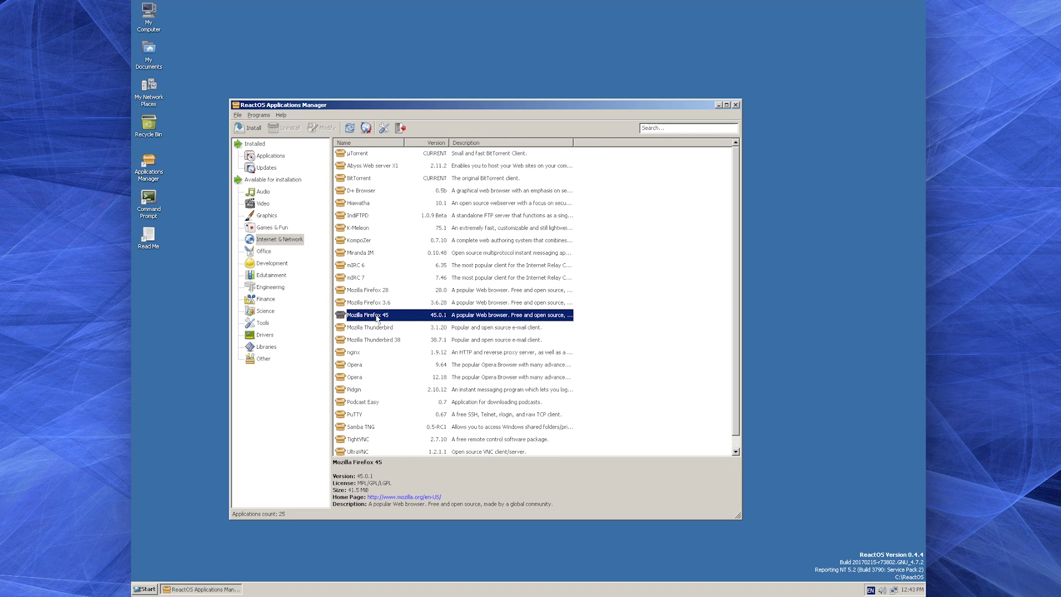
left_click(252, 128)
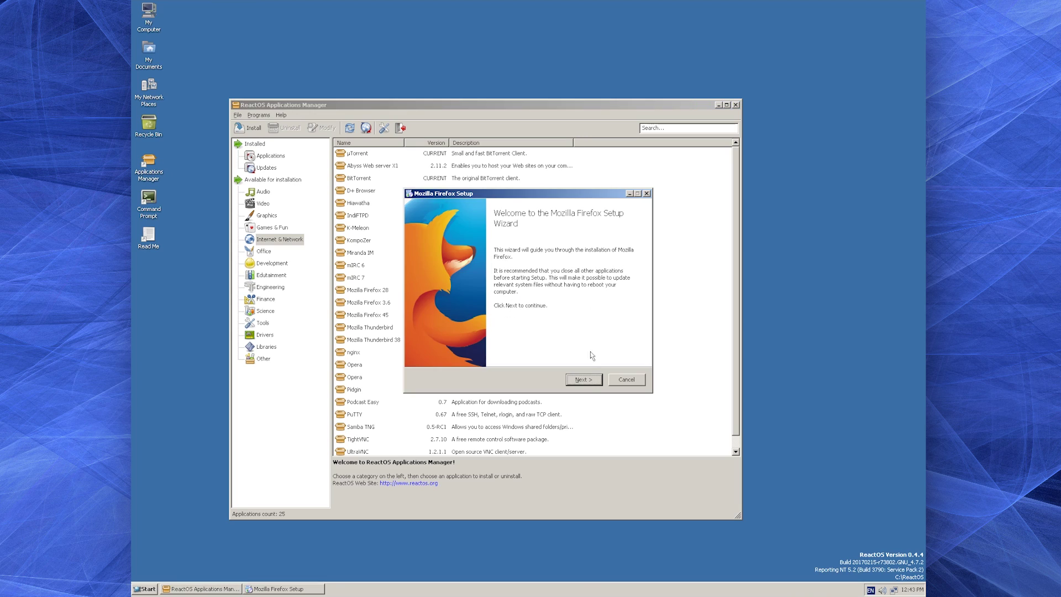
left_click(589, 381)
left_click(589, 381)
left_click(589, 381)
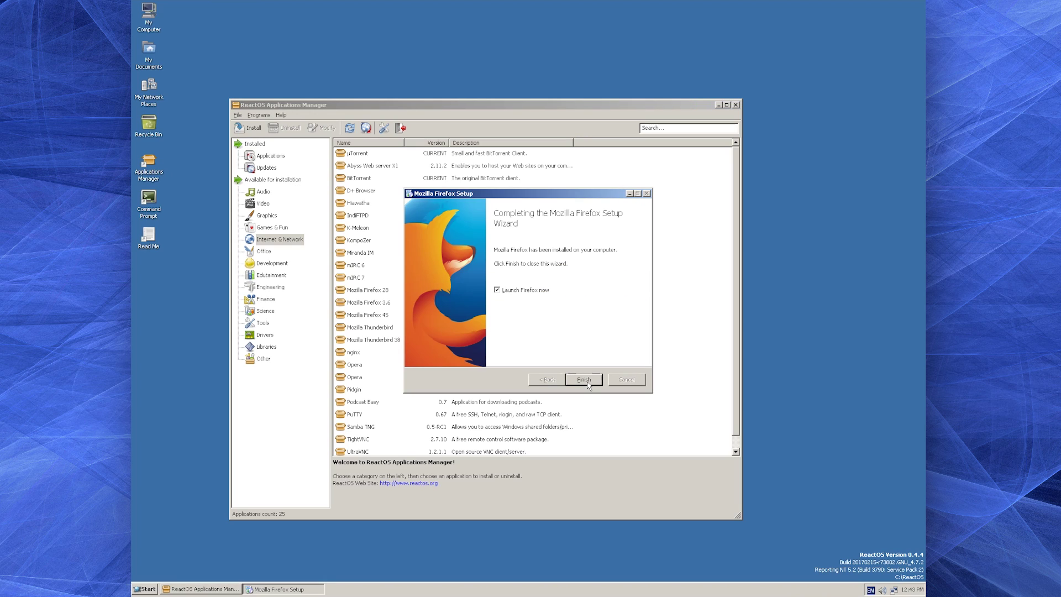
left_click(584, 379)
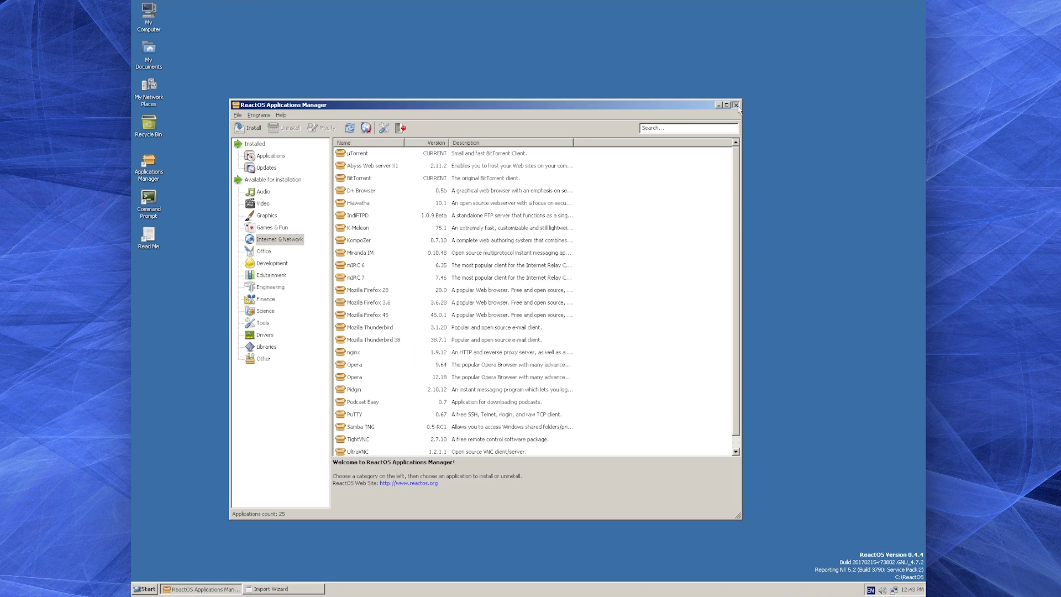
Close Applications Manager, skip Firefox's import wizard, and download the OBS Studio Windows installer
left_click(736, 105)
left_click(573, 365)
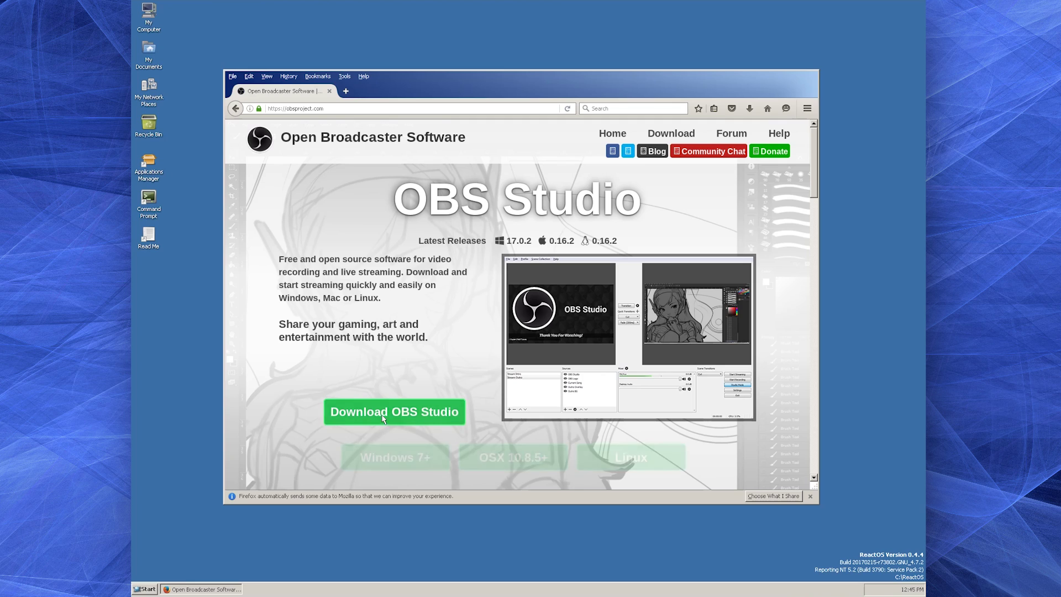
left_click(399, 457)
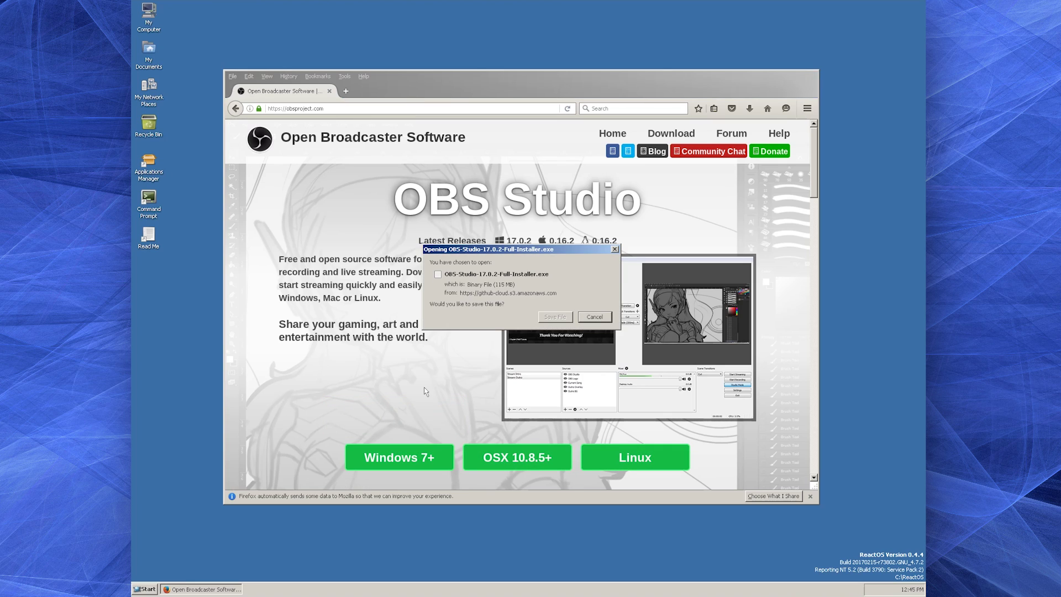
right_click(410, 590)
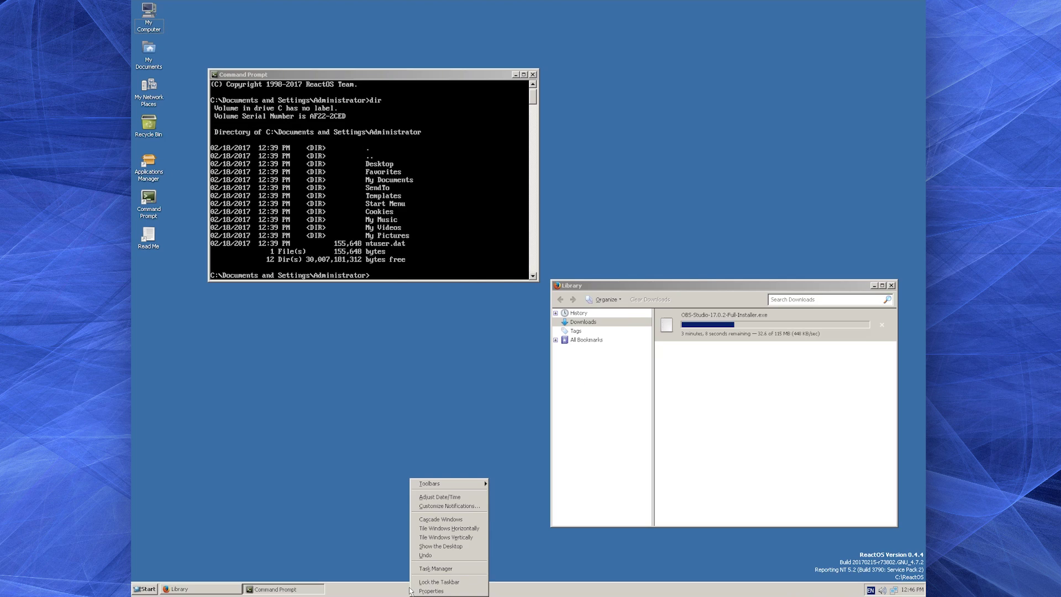
left_click(418, 591)
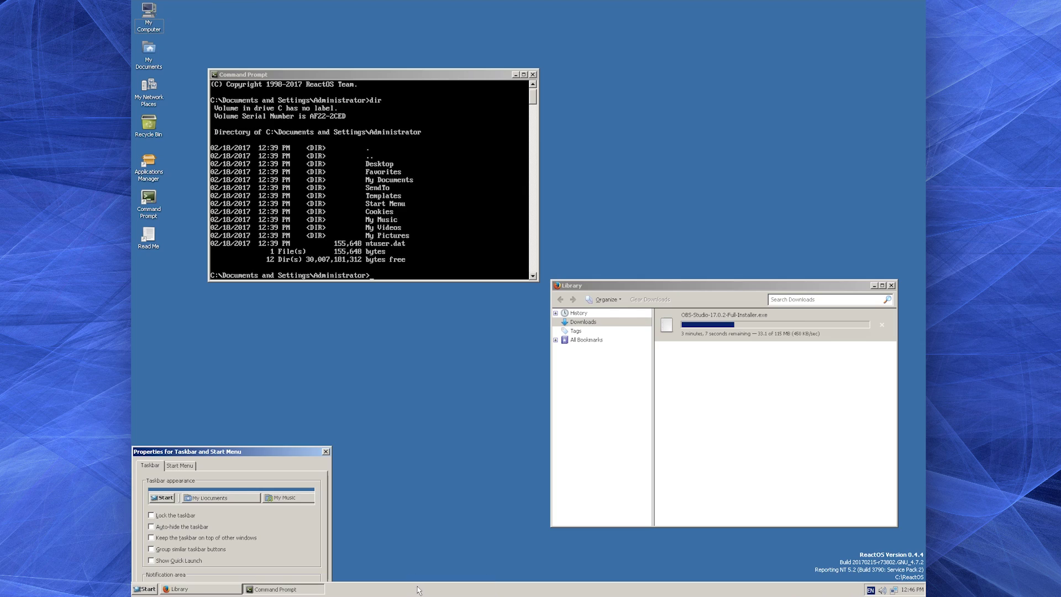
Turn on the taskbar clock with seconds shown and apply it
left_click_drag(200, 458, 269, 329)
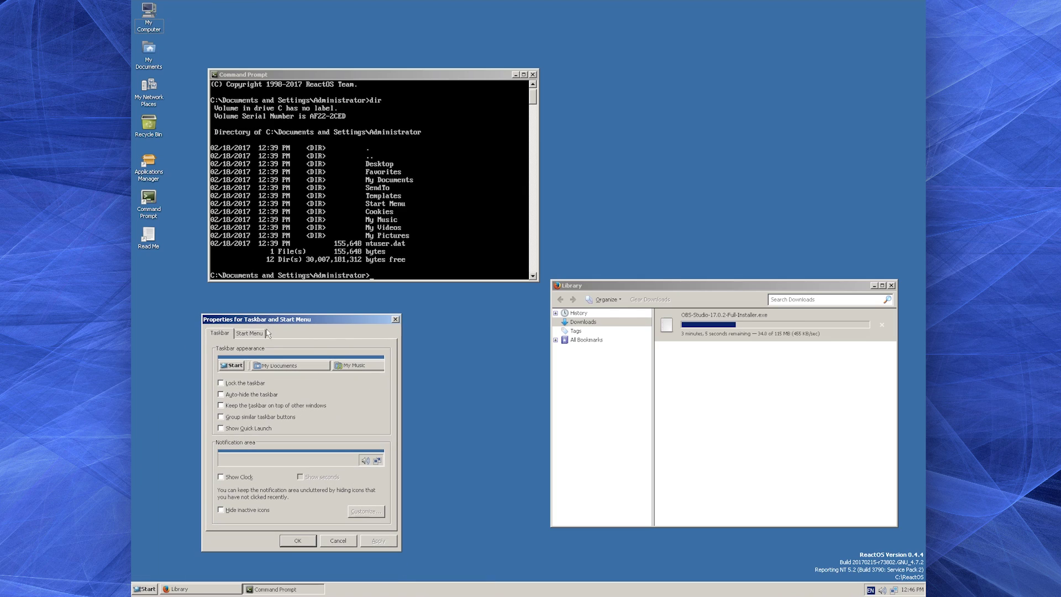
left_click(245, 480)
left_click(320, 477)
left_click(381, 543)
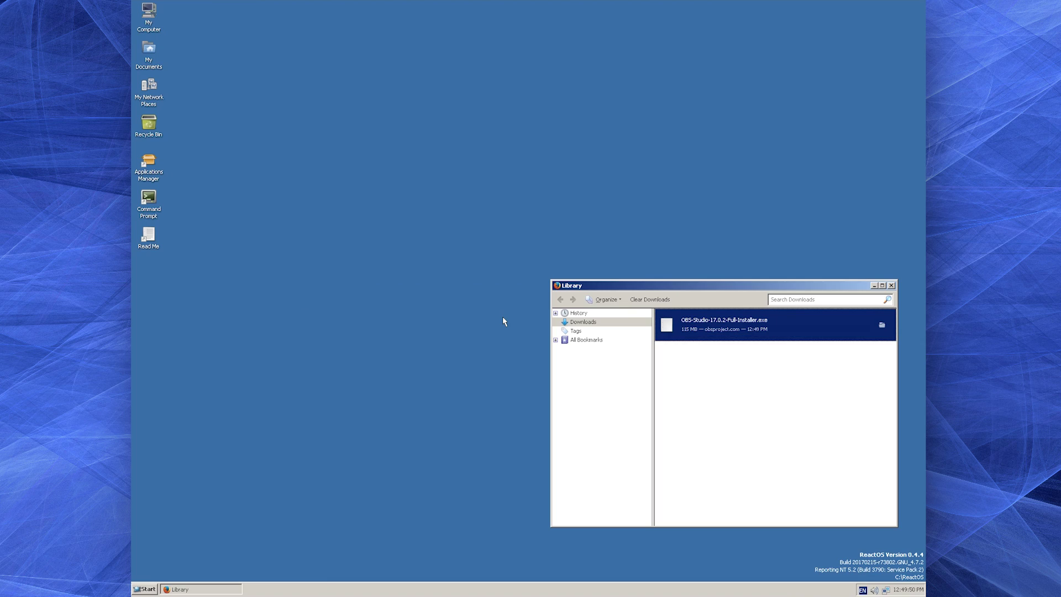
Run OBS-Studio-17.0.2-Full-Installer.exe and say Yes to downloading the missing vcredist runtimes
double_click(724, 329)
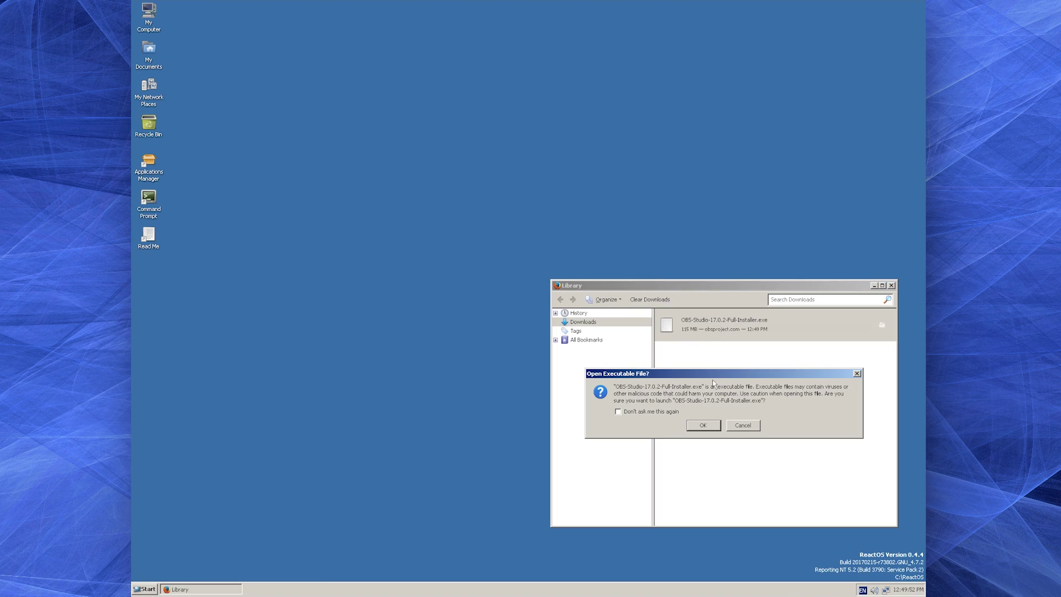
left_click(703, 425)
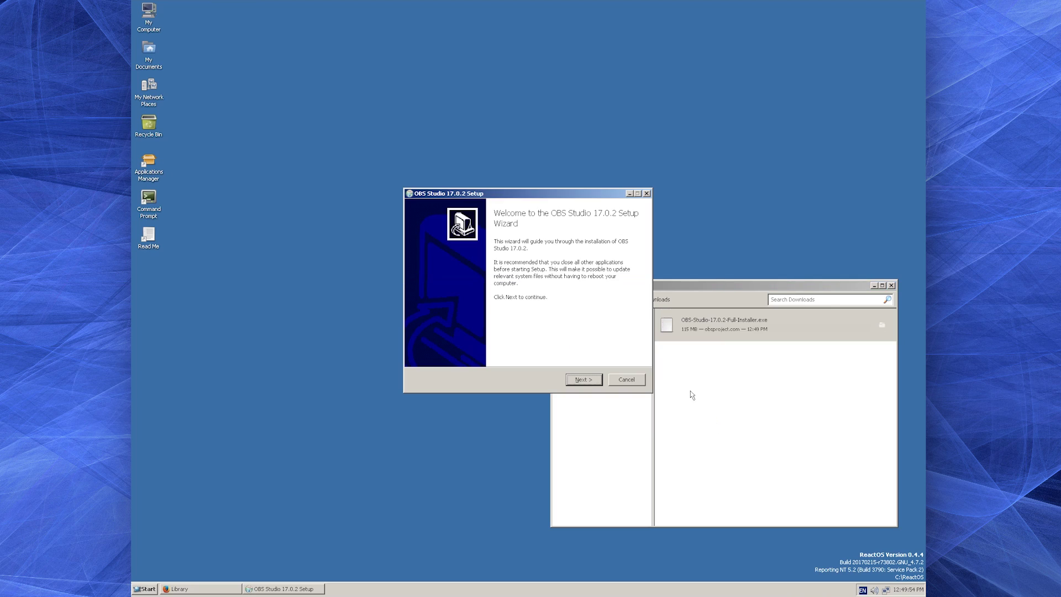
left_click(580, 381)
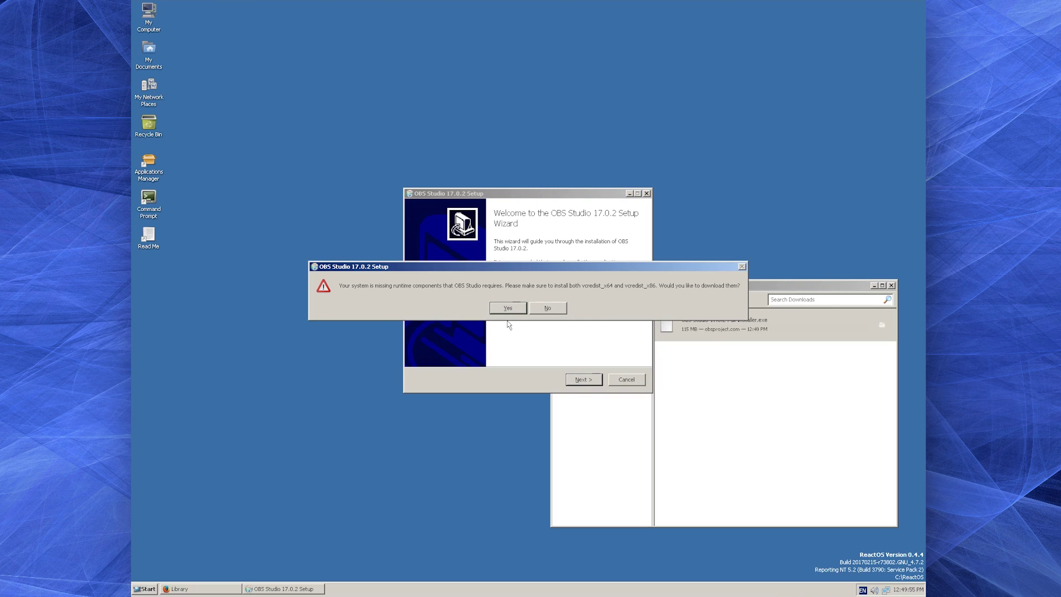
left_click(493, 312)
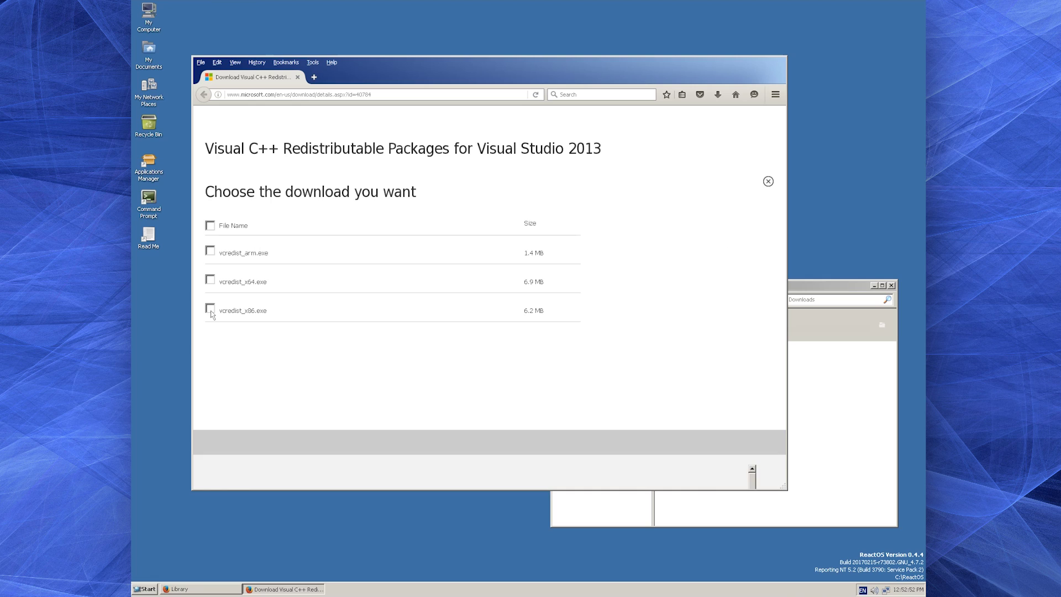
Download the x86 Visual C++ 2013 Redistributable from Microsoft and finish its setup
left_click(210, 308)
left_click(750, 416)
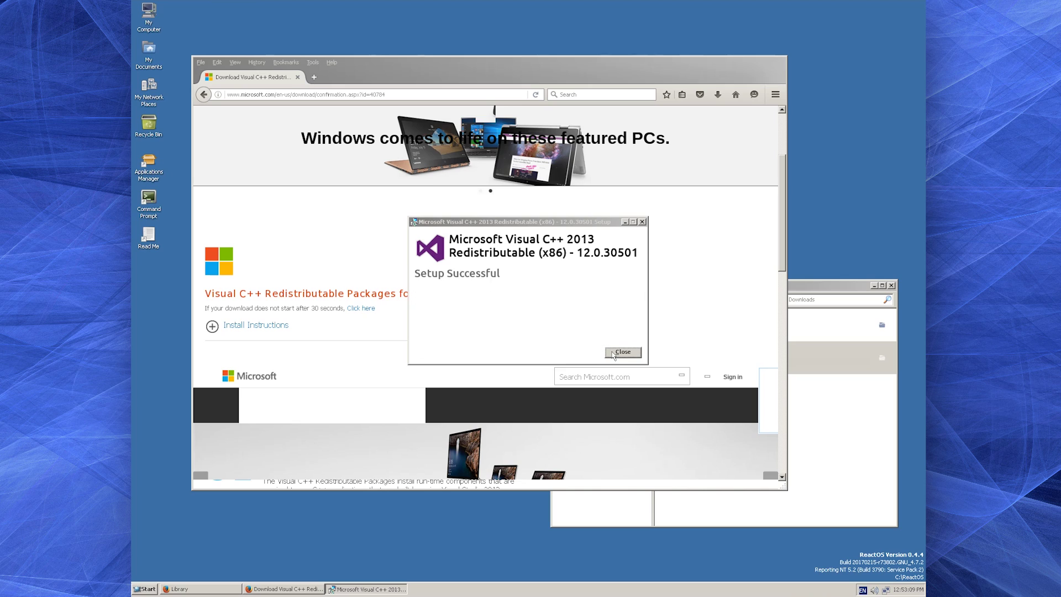
left_click(623, 352)
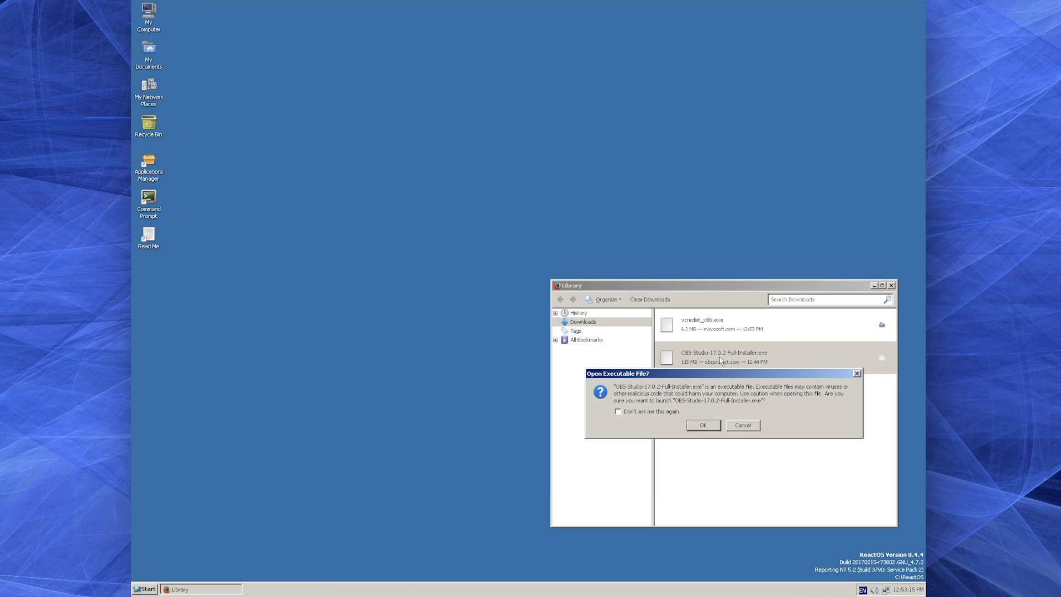
Install OBS Studio 17.0.2 with default location and components, then dismiss the bad EXE error
left_click(702, 426)
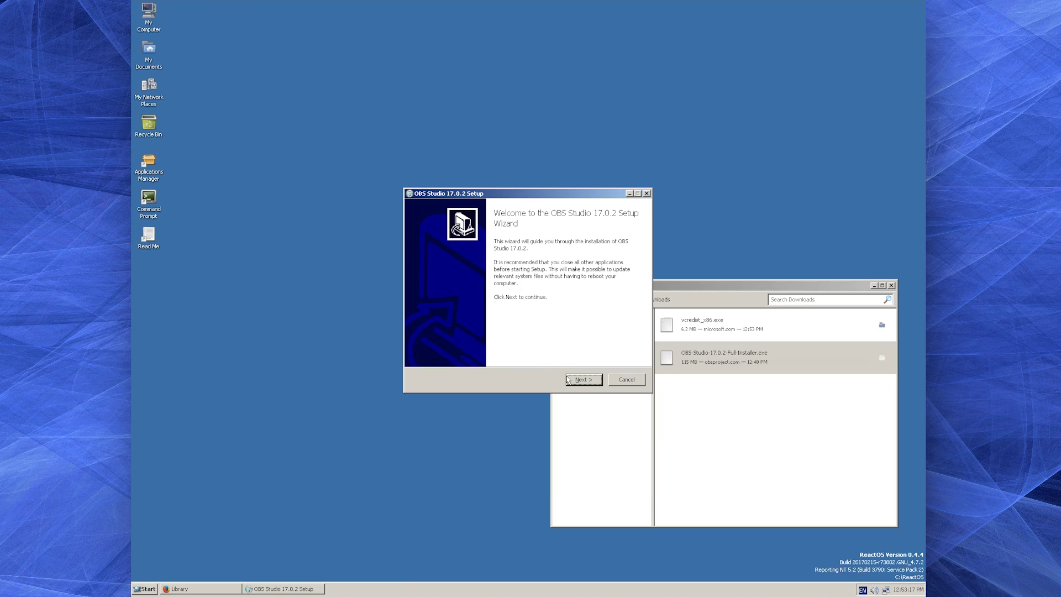
left_click(574, 380)
left_click(574, 381)
left_click(578, 380)
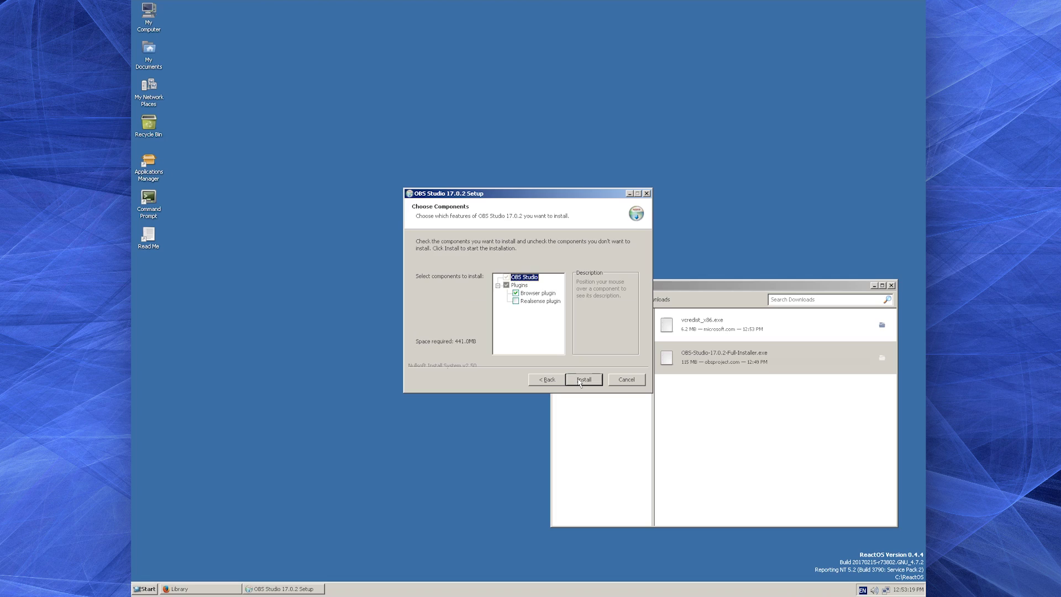
left_click(345, 500)
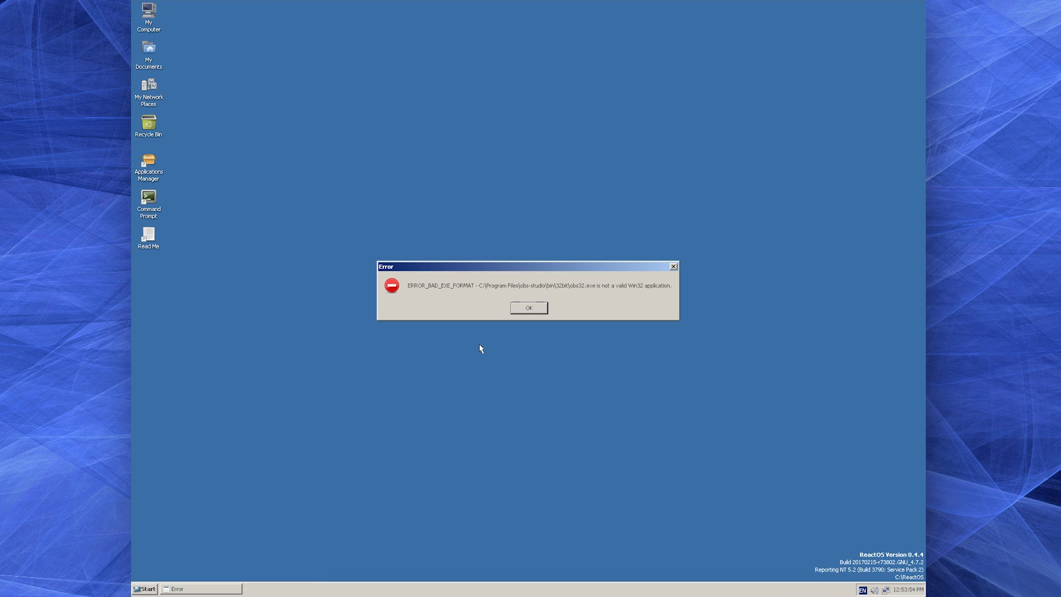
left_click(532, 309)
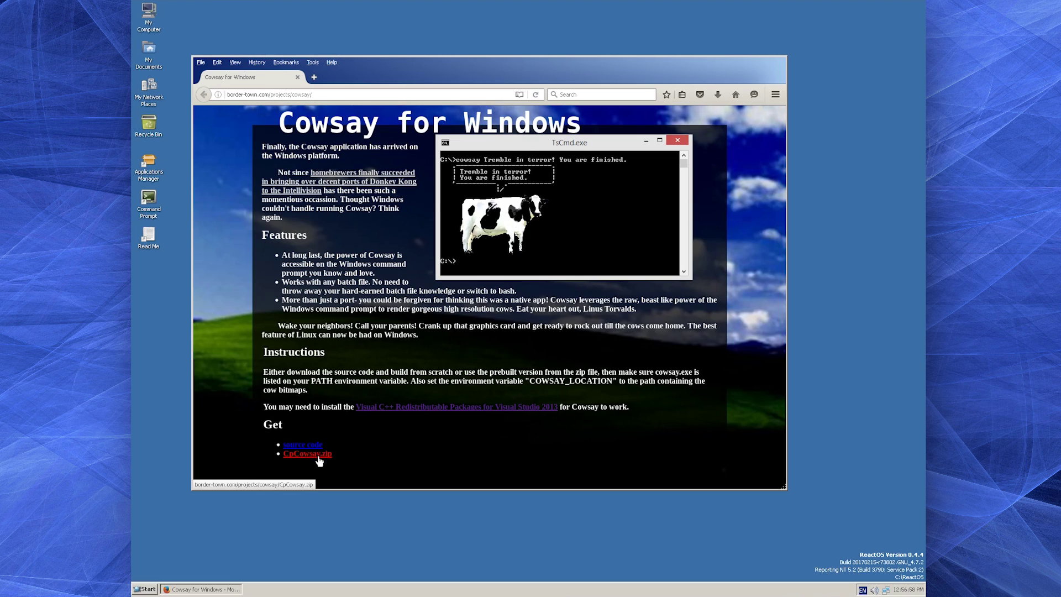
Download the prebuilt CpCowsay.zip and open its containing folder from recent downloads
left_click(317, 454)
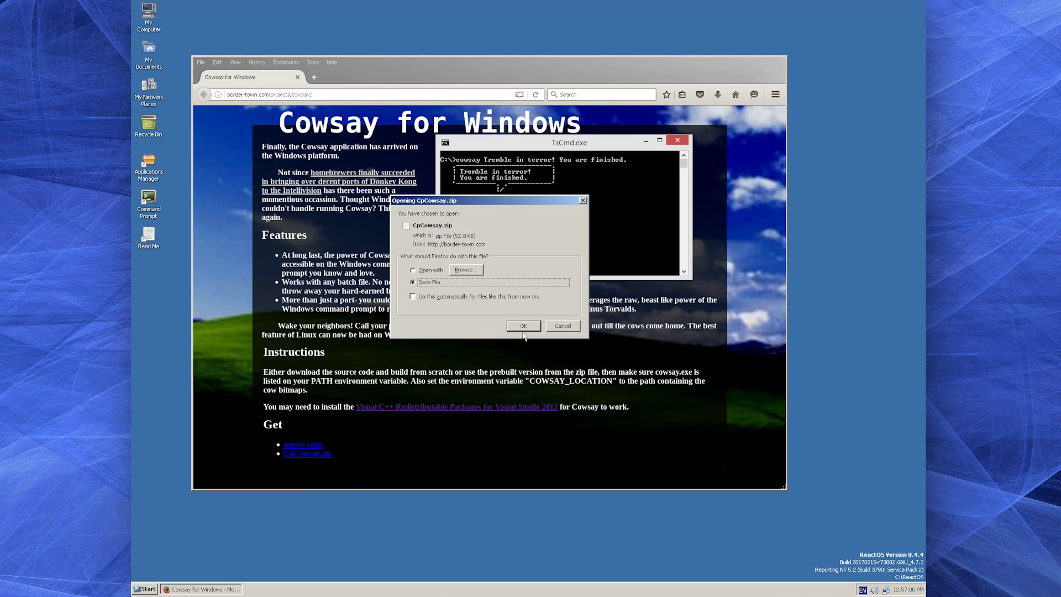
left_click(523, 331)
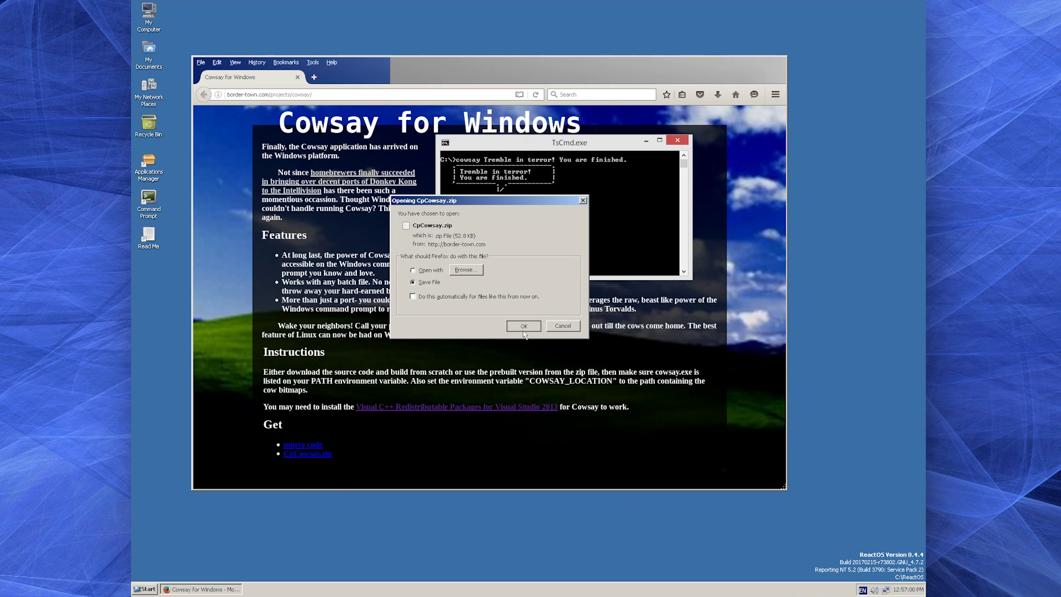
left_click(718, 95)
left_click(710, 127)
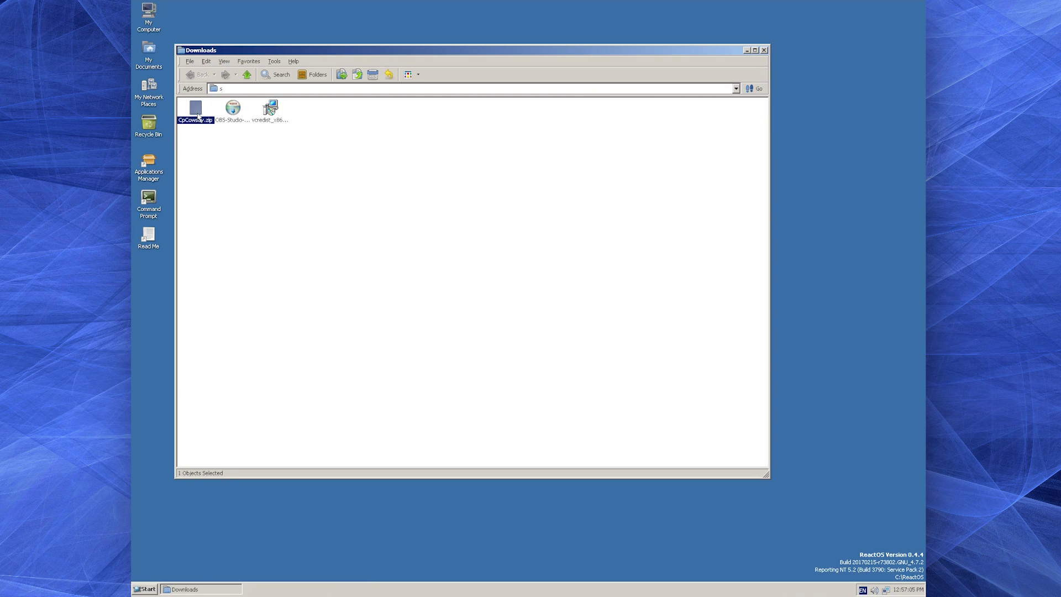
Extract CpCowsay.zip with 7-Zip into a CpCowsay folder and refresh the listing
right_click(198, 116)
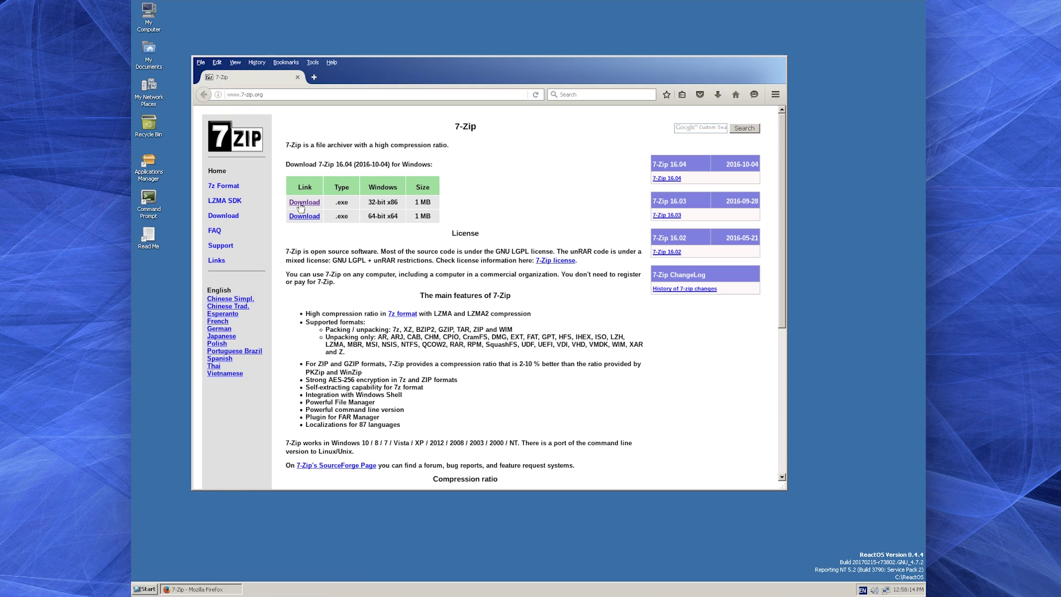
left_click(302, 203)
left_click(523, 271)
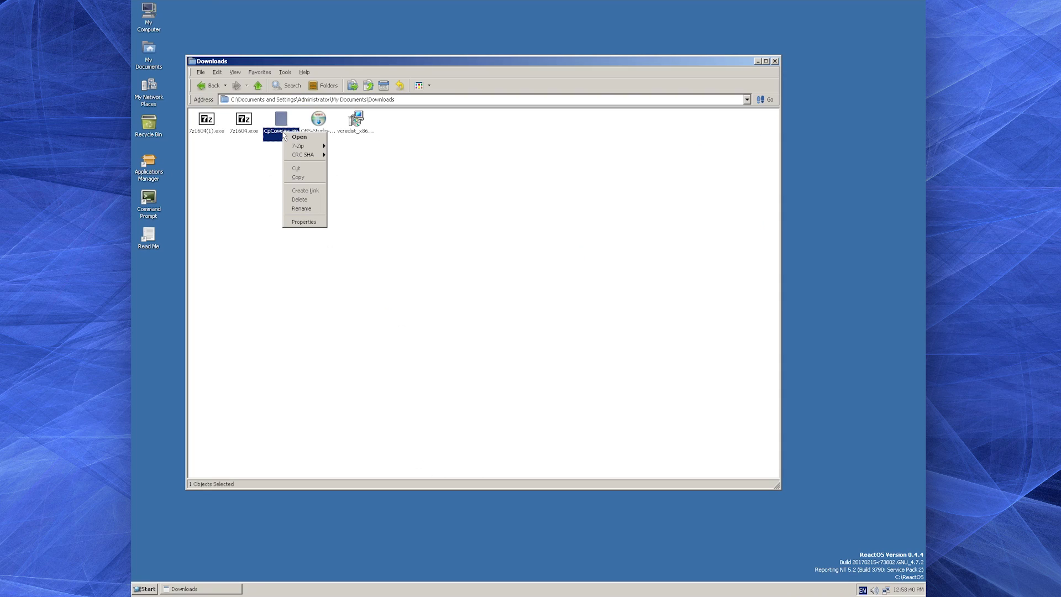
mouse_move(297, 145)
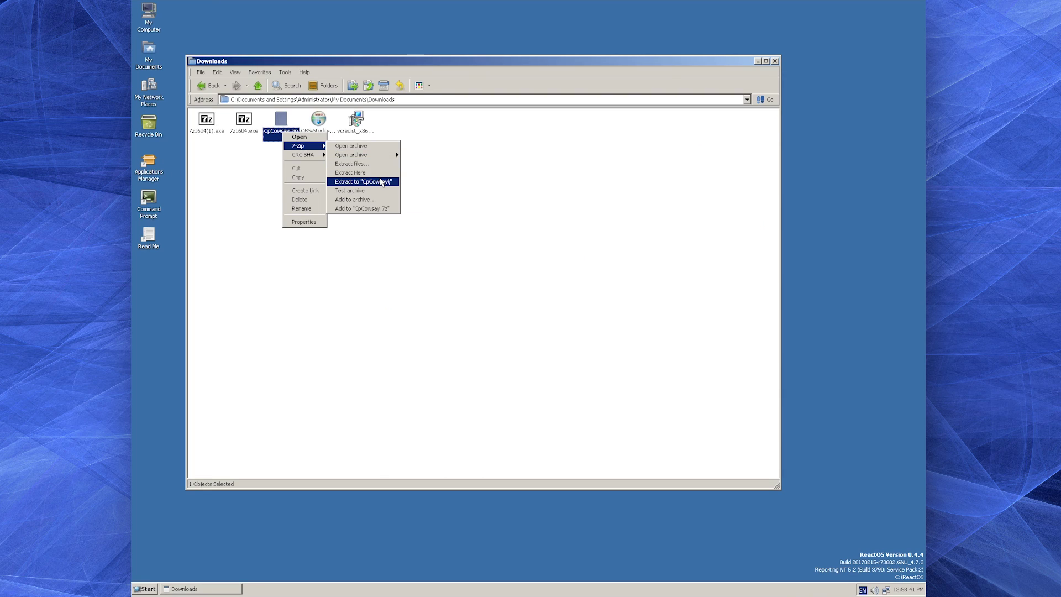
left_click(381, 179)
right_click(345, 166)
left_click(379, 205)
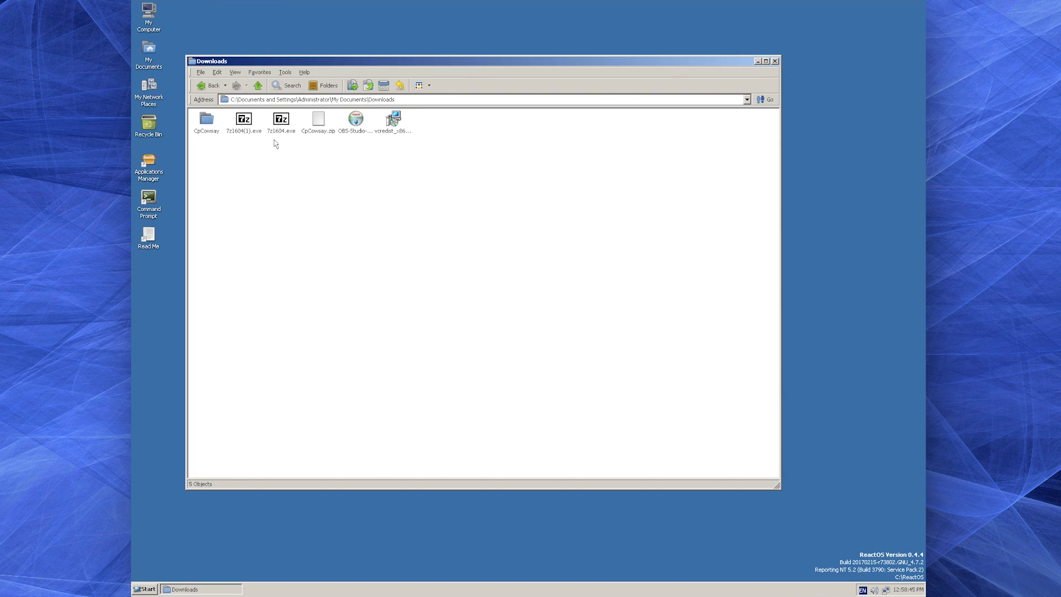
Run cowsay.exe from CpCowsay\zip and dismiss the ERROR_BAD_EXE_FORMAT message
double_click(218, 125)
double_click(216, 124)
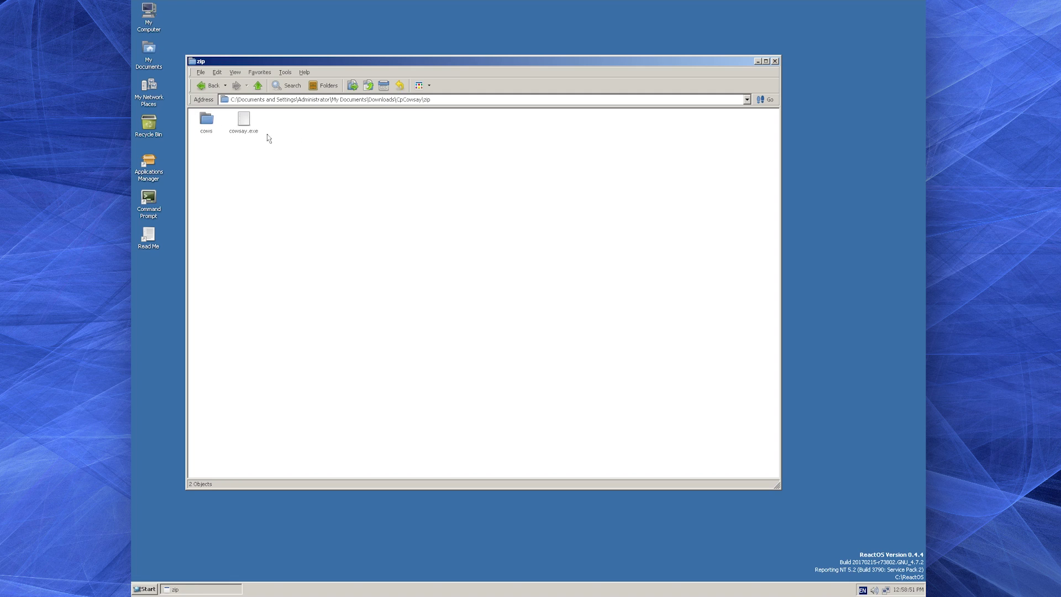
double_click(250, 131)
left_click(520, 308)
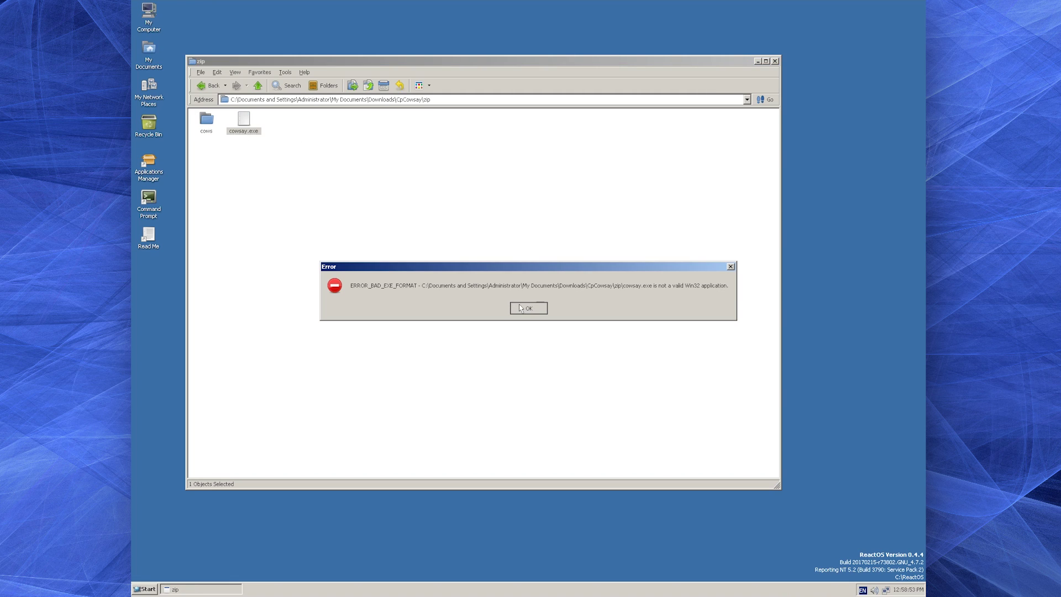